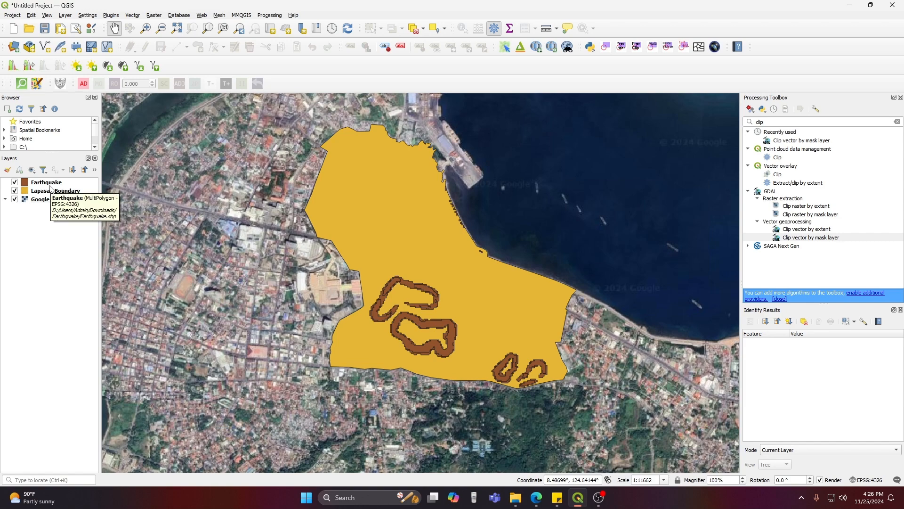
# Set the project coordinate reference system to EPSG:3125 - PRS92 / Philippines zone 5.
pyautogui.scroll(1, 525, 360)
pyautogui.moveTo(415, 335); pyautogui.dragTo(431, 305)
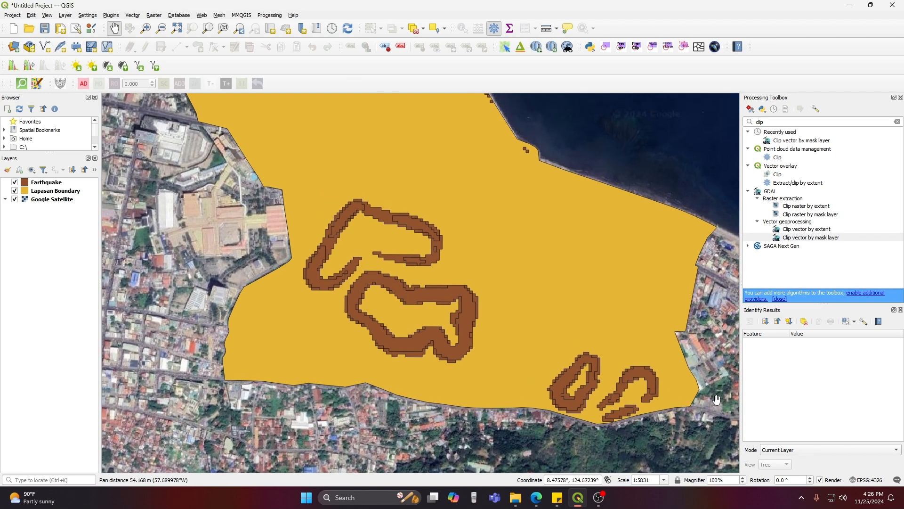
pyautogui.moveTo(551, 319); pyautogui.dragTo(534, 328)
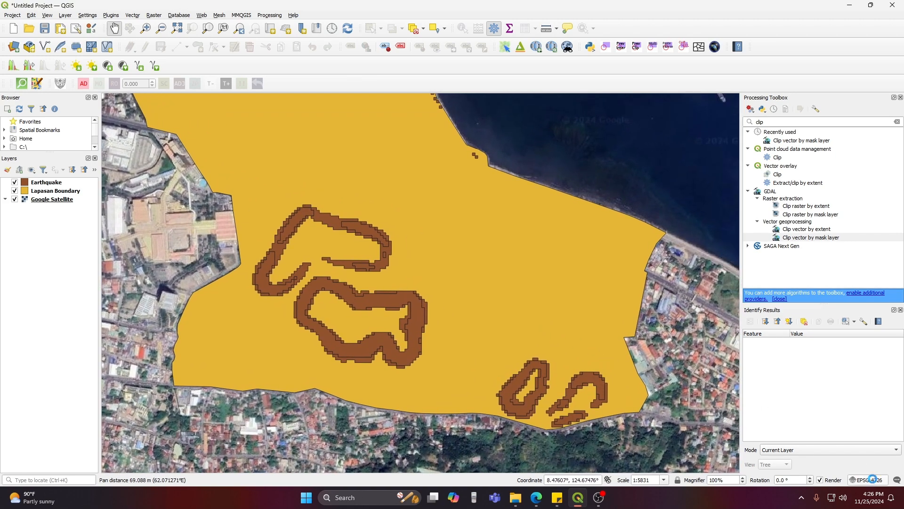
pyautogui.click(872, 479)
pyautogui.click(236, 121)
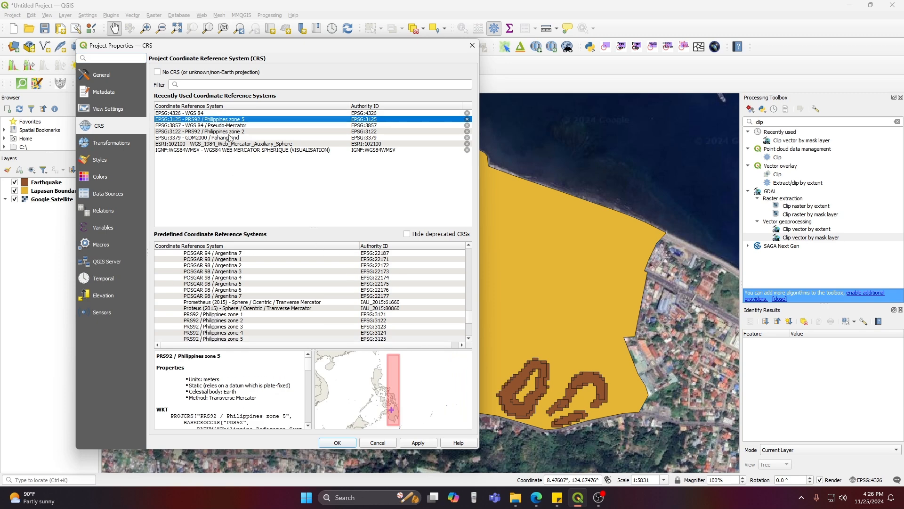
pyautogui.click(417, 444)
pyautogui.click(337, 443)
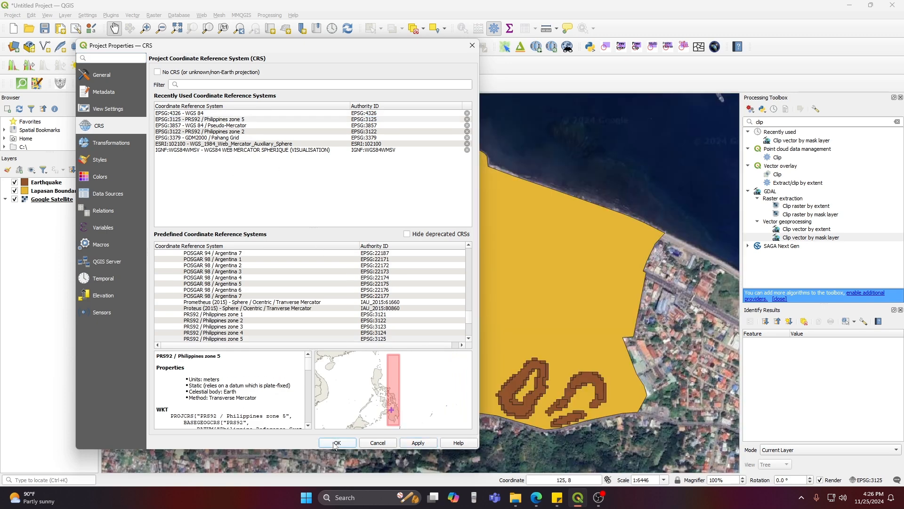
# Reproject the Earthquake layer to the project CRS, EPSG:3125 - PRS92 / Philippines zone 5, as a temporary layer.
pyautogui.click(46, 182)
pyautogui.moveTo(358, 245); pyautogui.dragTo(451, 290)
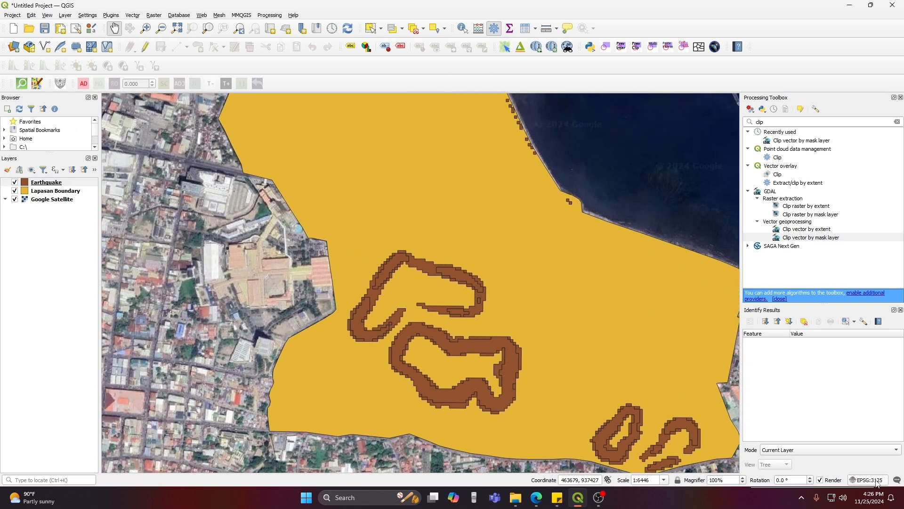
pyautogui.moveTo(412, 266); pyautogui.dragTo(405, 281)
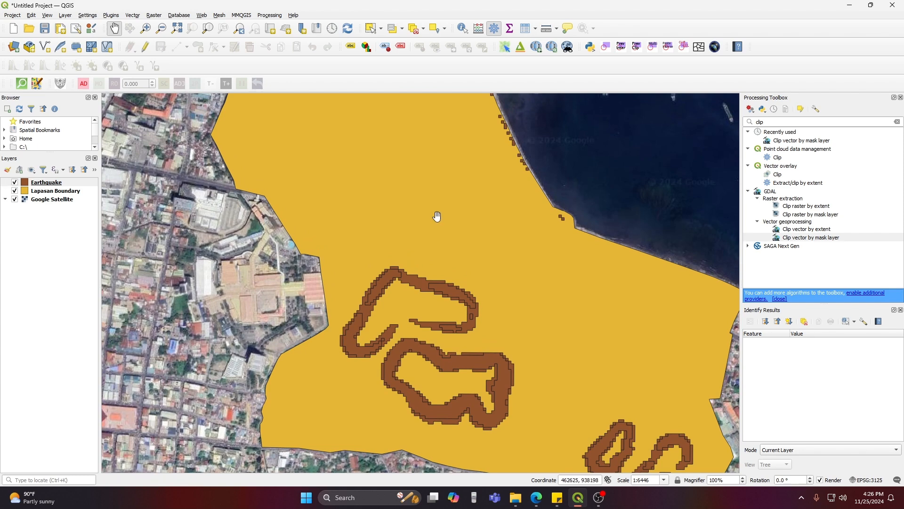
pyautogui.click(47, 183)
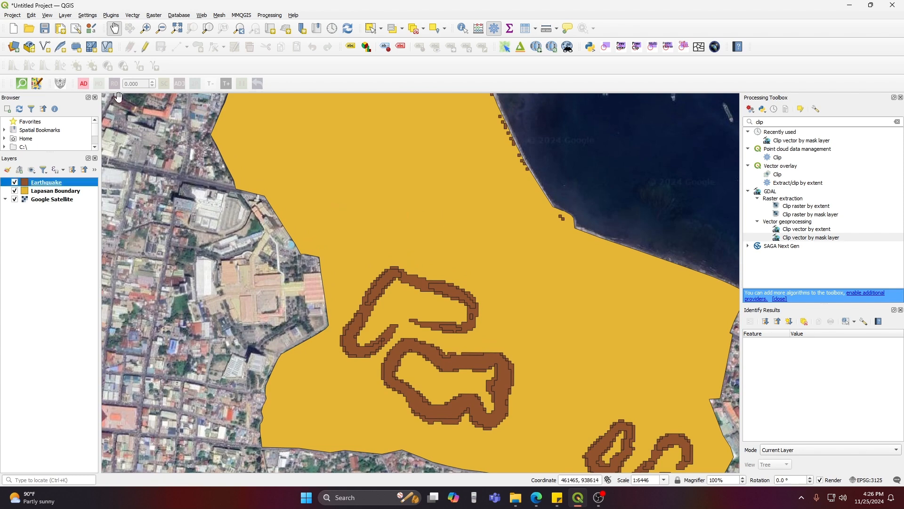
pyautogui.click(132, 15)
pyautogui.moveTo(161, 88)
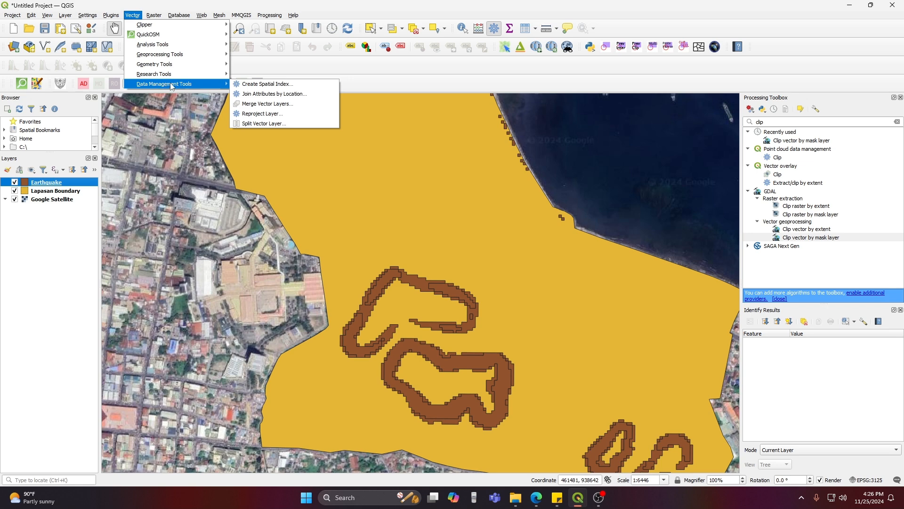
pyautogui.click(265, 114)
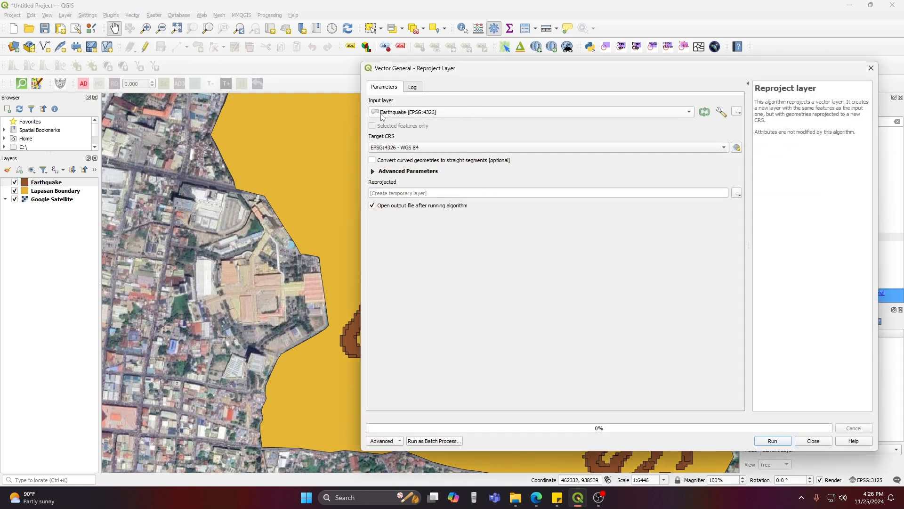
pyautogui.click(429, 148)
pyautogui.click(435, 160)
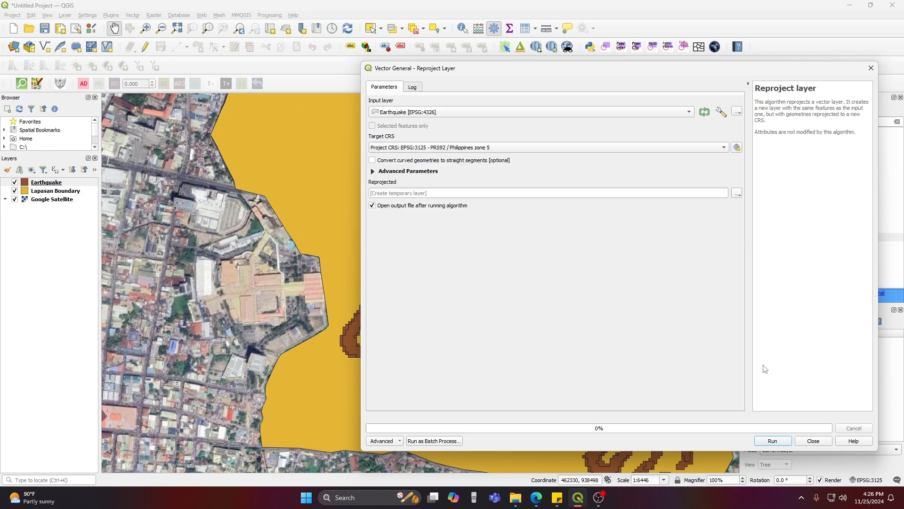
pyautogui.click(773, 440)
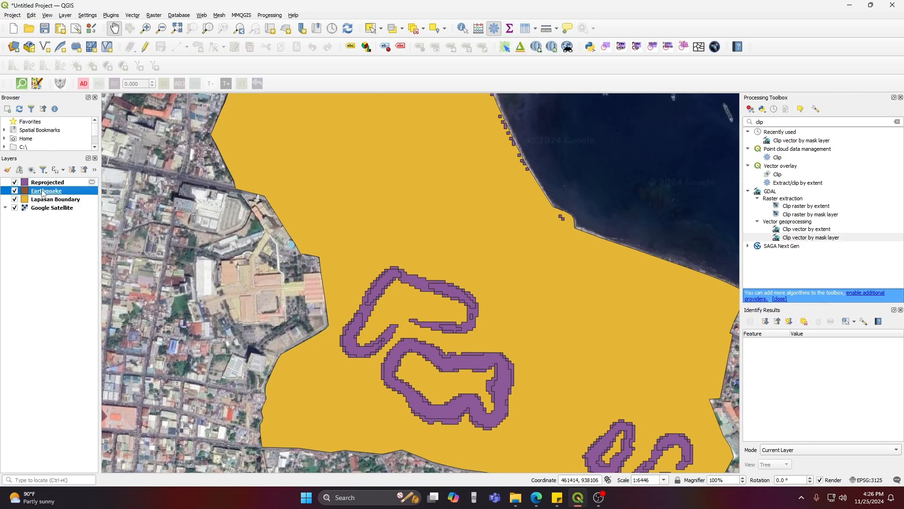
# Rename the reprojected earthquake layer as Earthquake 1 and move the original Earthquake layer beneath Google Satellite.
pyautogui.rightClick(46, 183)
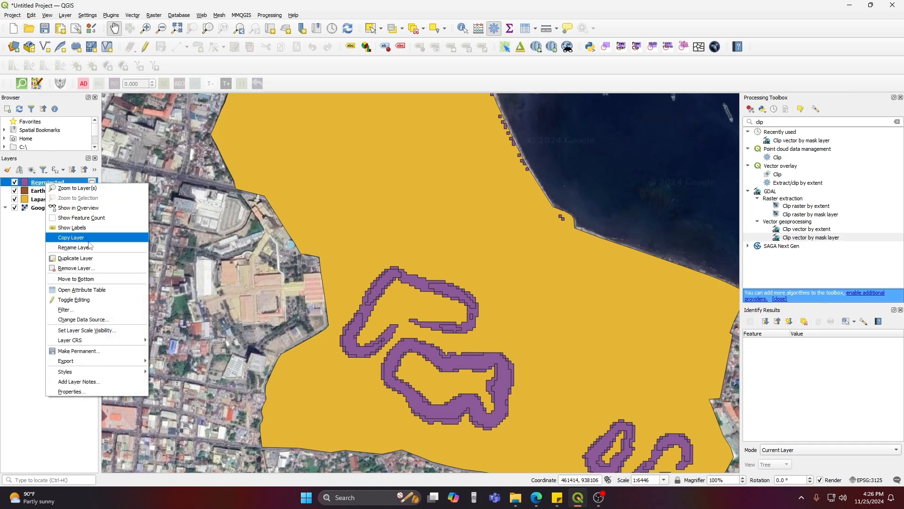
pyautogui.click(74, 247)
pyautogui.write('Earthquake 1')
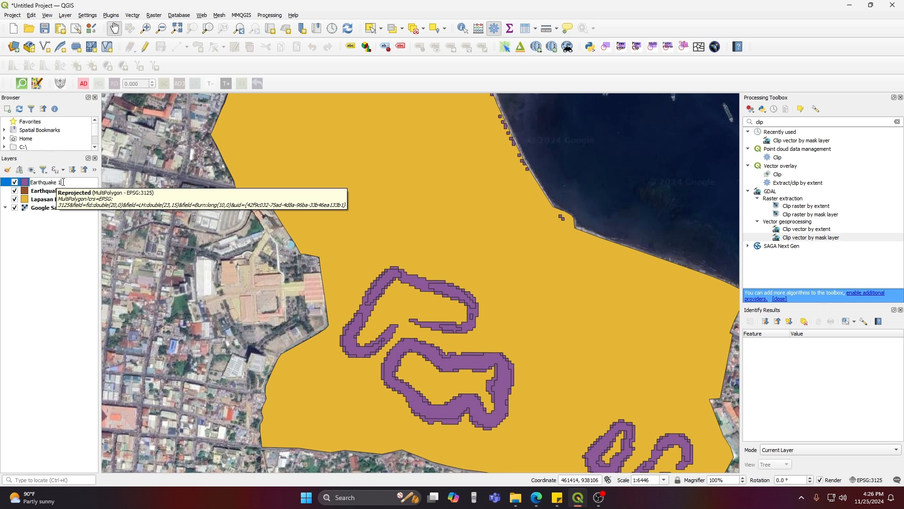
pyautogui.click(53, 238)
pyautogui.moveTo(40, 192); pyautogui.dragTo(40, 229)
pyautogui.click(46, 183)
# Reproject the Lapasan Boundary layer to the project CRS, EPSG:3125 - PRS92 / Philippines zone 5, as a temporary layer.
pyautogui.click(49, 193)
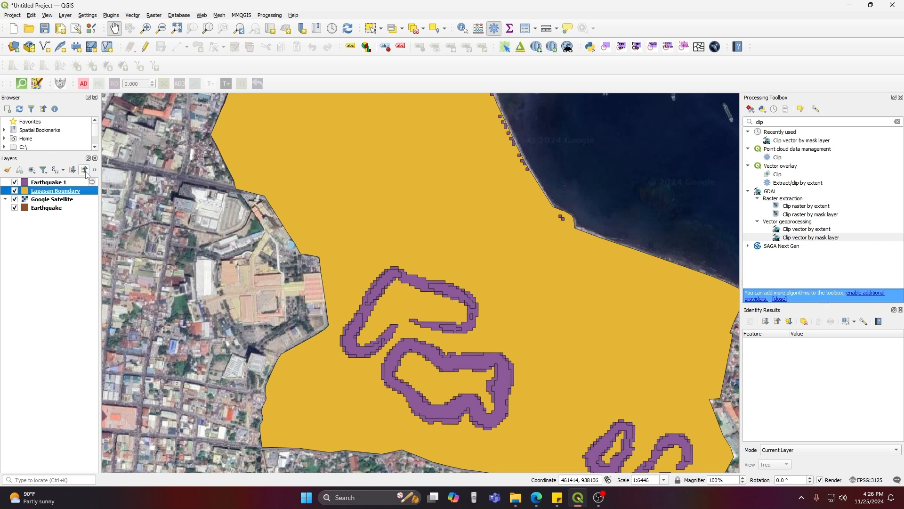
pyautogui.click(130, 15)
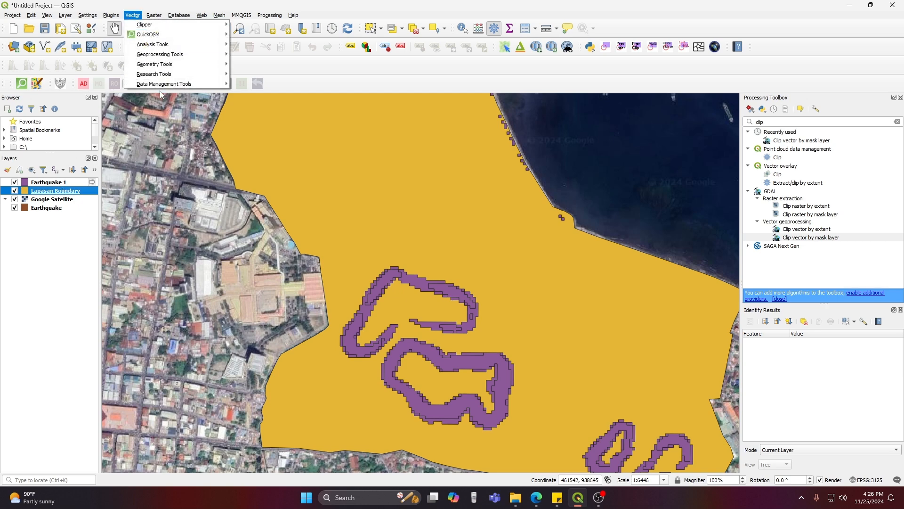
pyautogui.moveTo(212, 84)
pyautogui.click(268, 114)
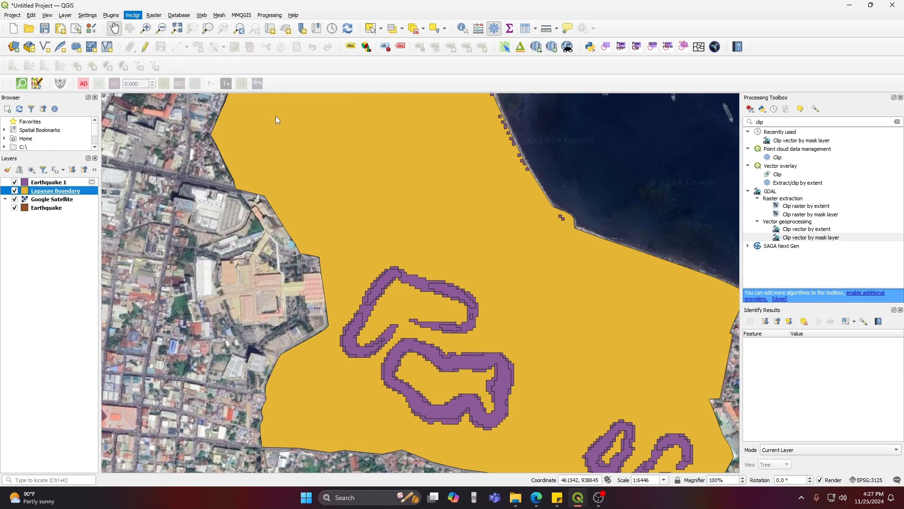
pyautogui.click(431, 147)
pyautogui.click(445, 155)
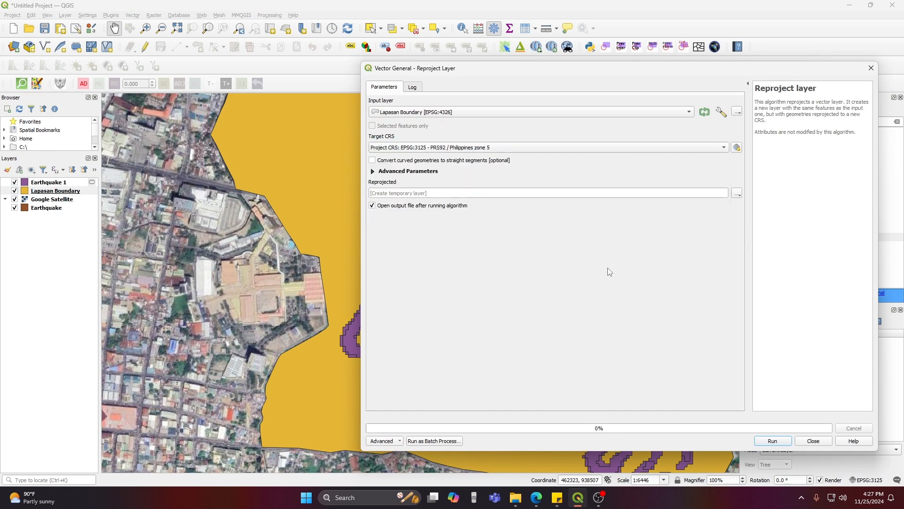
pyautogui.click(773, 441)
pyautogui.click(820, 442)
# Move the original Lapasan Boundary layer beneath the Earthquake layer and rename the reprojected boundary as Lapasan 1.
pyautogui.click(50, 201)
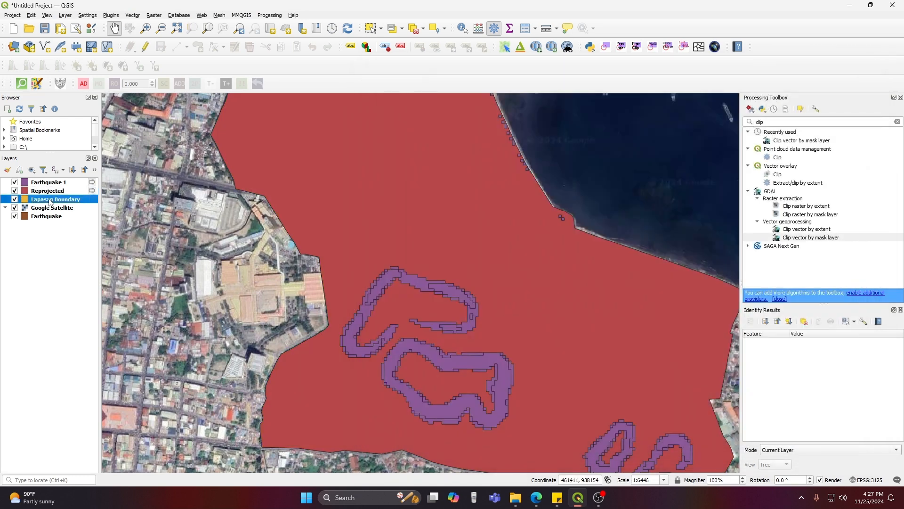
pyautogui.moveTo(54, 203); pyautogui.dragTo(53, 218)
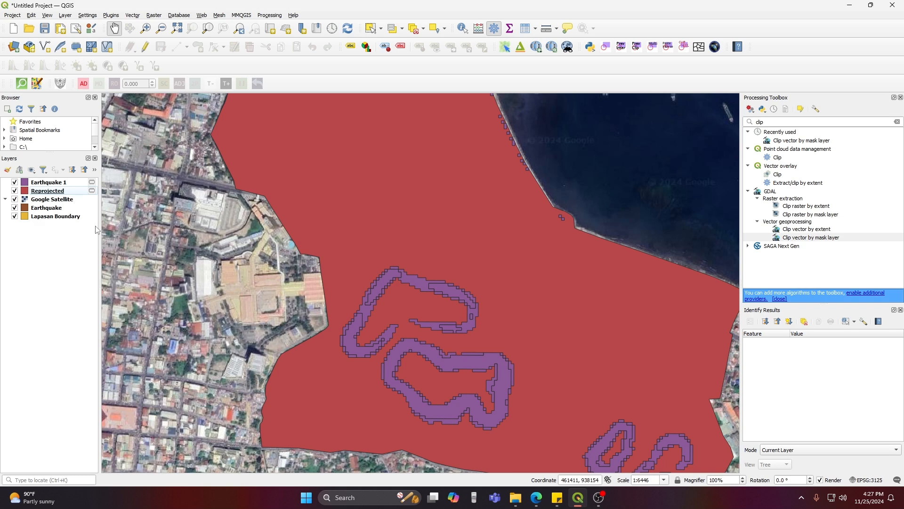
pyautogui.rightClick(56, 191)
pyautogui.click(25, 259)
pyautogui.click(48, 195)
pyautogui.rightClick(47, 194)
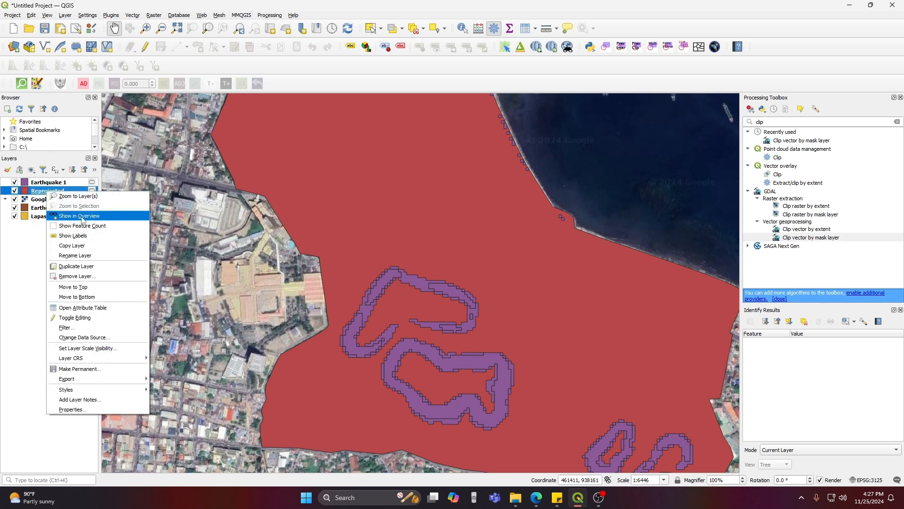
pyautogui.click(46, 243)
pyautogui.write('Lapasan')
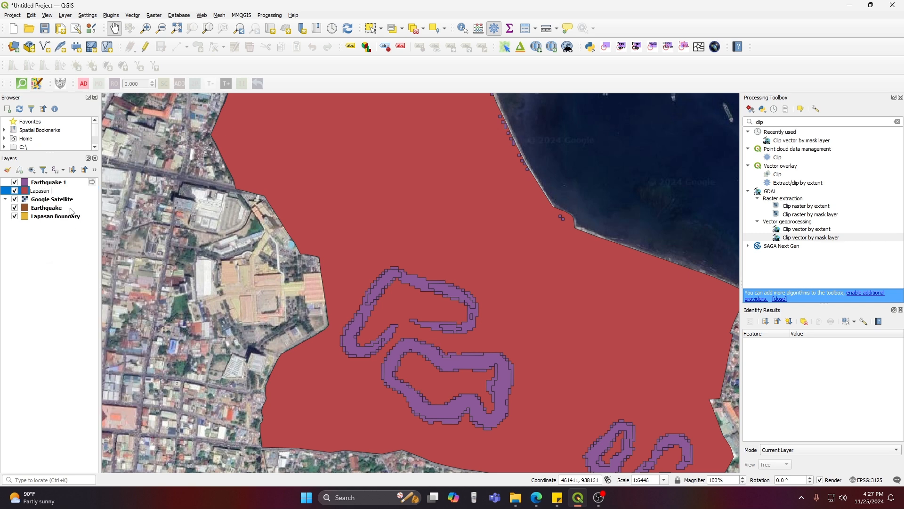
pyautogui.write(' 1')
pyautogui.press('Return')
# Hide the original Earthquake and Lapasan Boundary layers.
pyautogui.click(54, 241)
pyautogui.click(15, 207)
pyautogui.click(15, 216)
# Examine how the Earthquake 1 polygons lie within the Lapasan 1 boundary, especially the small cells along the coastline.
pyautogui.scroll(-2, 490, 300)
pyautogui.scroll(1, 490, 300)
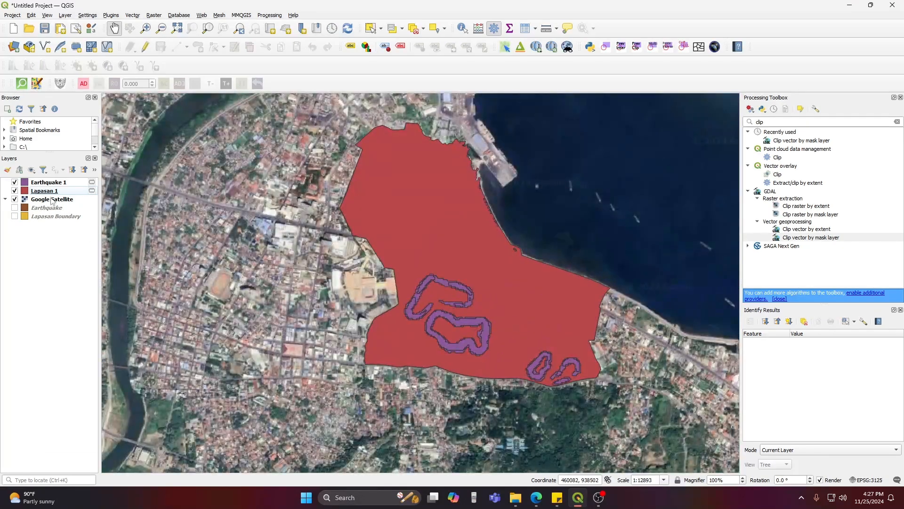
pyautogui.moveTo(485, 281); pyautogui.dragTo(462, 290)
pyautogui.scroll(2, 434, 330)
pyautogui.moveTo(468, 347); pyautogui.dragTo(380, 310)
pyautogui.scroll(-1, 410, 270)
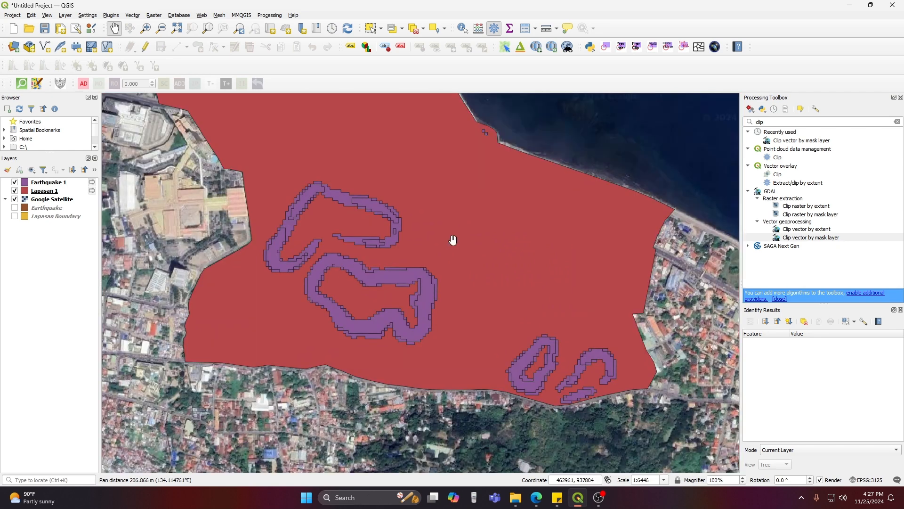
pyautogui.moveTo(452, 239); pyautogui.dragTo(442, 299)
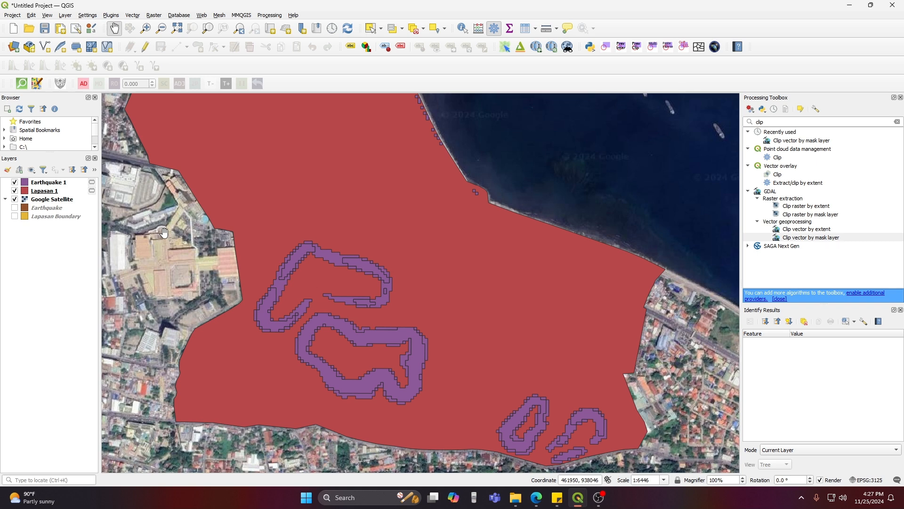
pyautogui.moveTo(366, 183); pyautogui.dragTo(443, 246)
pyautogui.moveTo(490, 156); pyautogui.dragTo(422, 216)
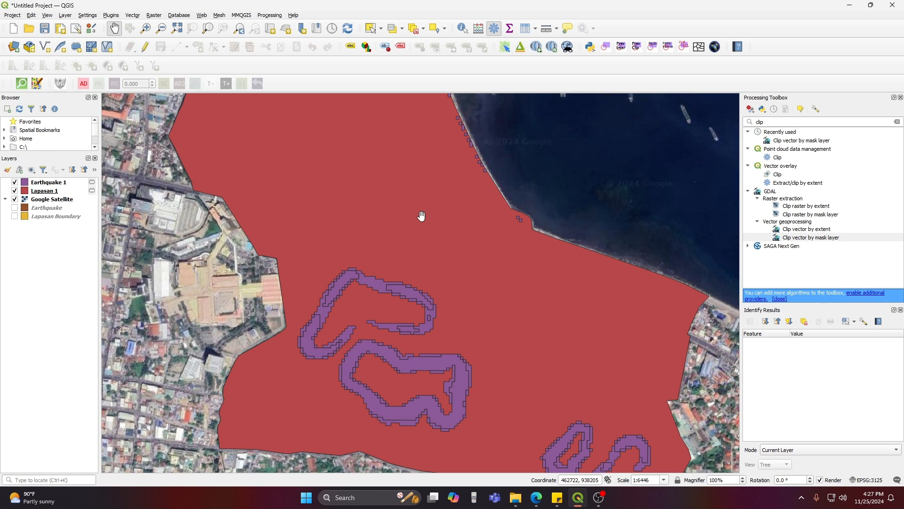
pyautogui.scroll(2, 475, 147)
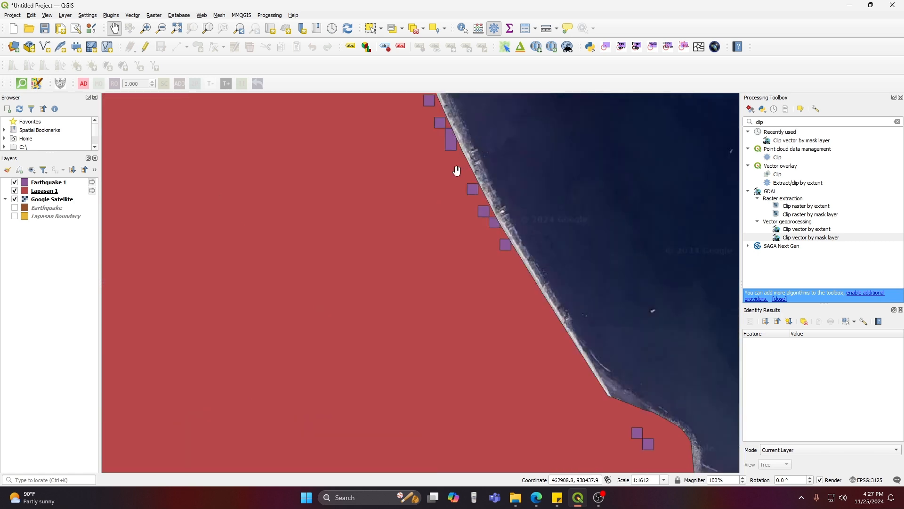
pyautogui.moveTo(458, 168); pyautogui.dragTo(438, 208)
pyautogui.scroll(-1, 438, 208)
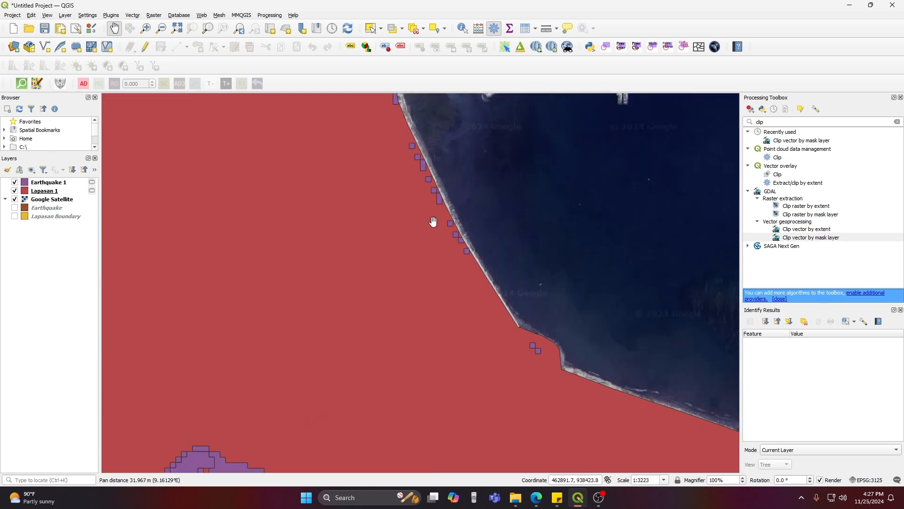
pyautogui.scroll(-1, 434, 222)
pyautogui.moveTo(415, 256); pyautogui.dragTo(458, 294)
pyautogui.moveTo(426, 289); pyautogui.dragTo(460, 236)
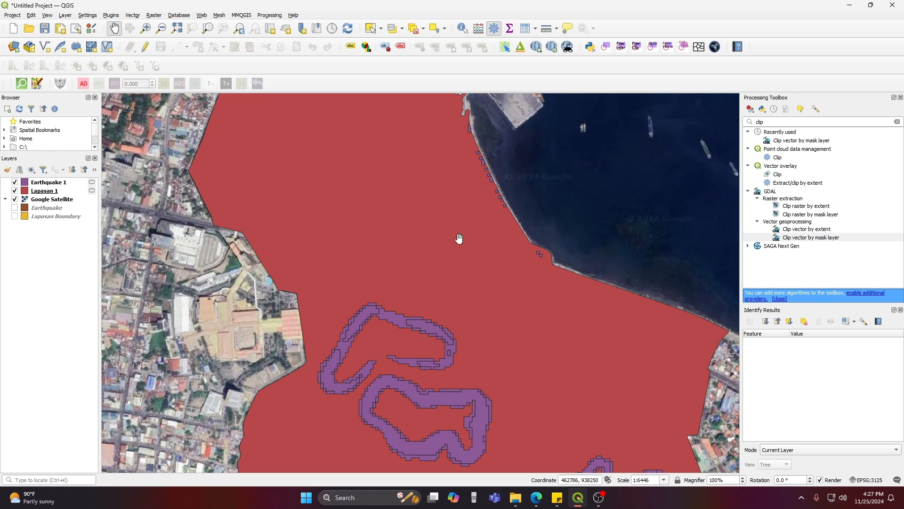
pyautogui.scroll(5, 477, 214)
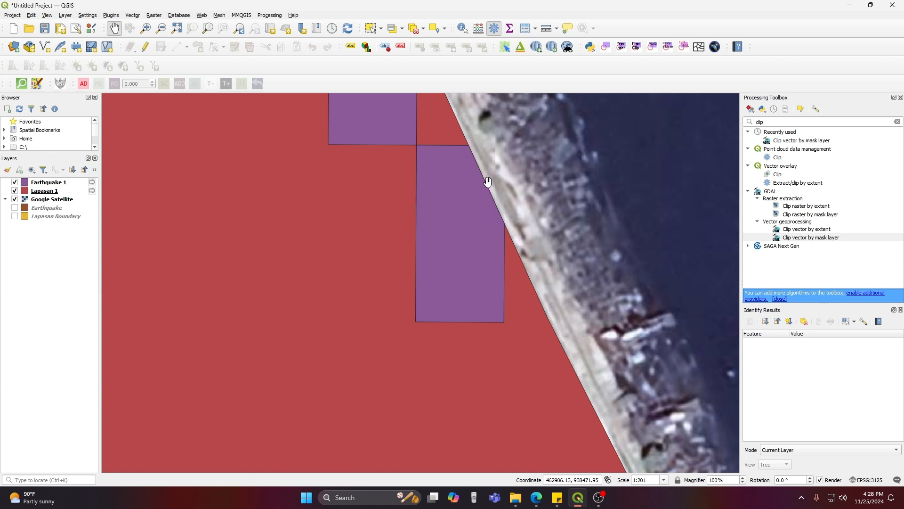
pyautogui.scroll(-3, 478, 207)
pyautogui.moveTo(482, 185); pyautogui.dragTo(442, 236)
pyautogui.scroll(-1, 461, 222)
pyautogui.scroll(-2, 439, 240)
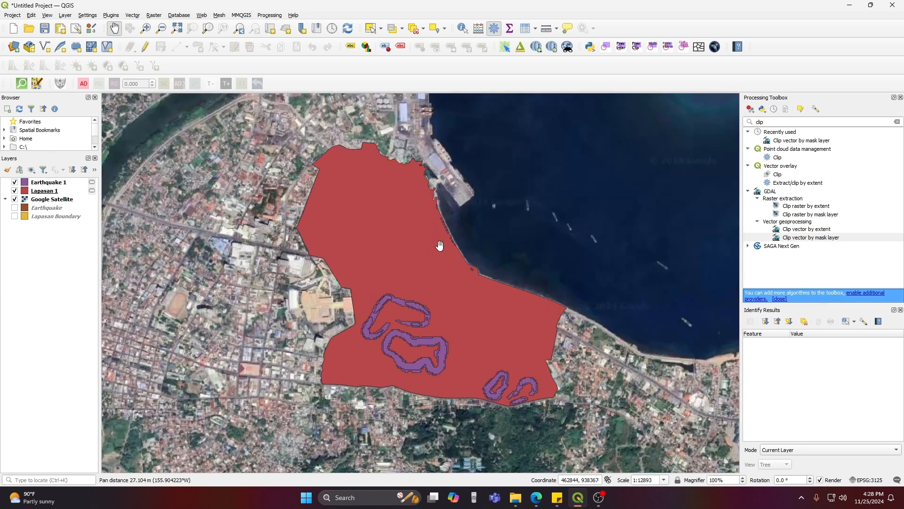
pyautogui.moveTo(452, 299); pyautogui.dragTo(454, 286)
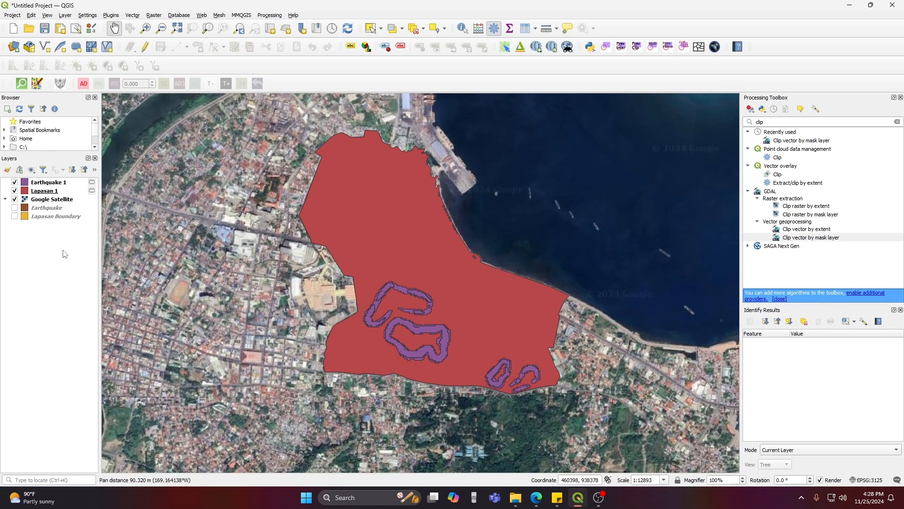
# Clip the Earthquake 1 layer by the Lapasan 1 mask layer, saving the result as a temporary file.
pyautogui.click(782, 122)
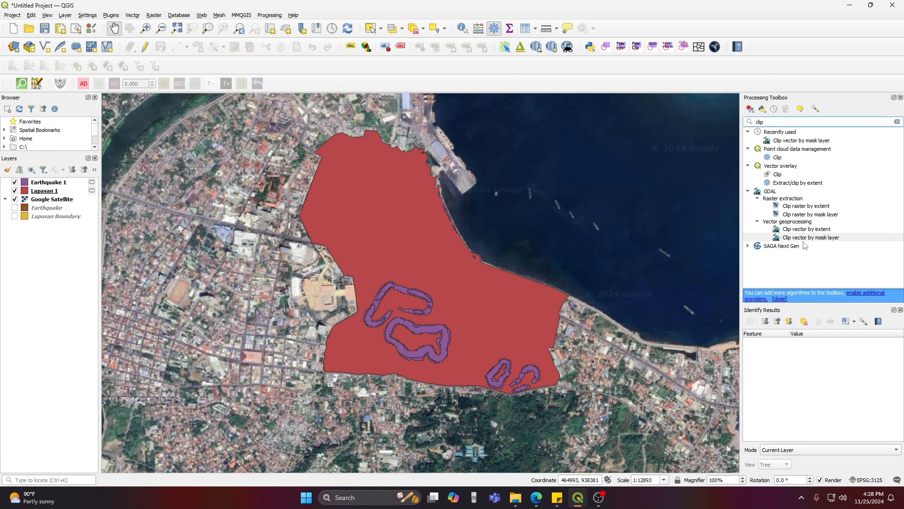
pyautogui.doubleClick(795, 238)
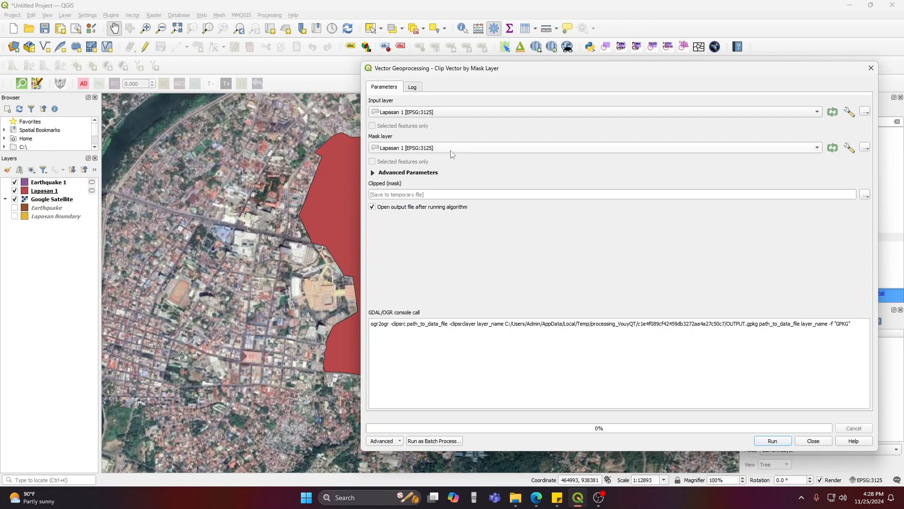
pyautogui.click(410, 149)
pyautogui.click(403, 147)
pyautogui.click(386, 114)
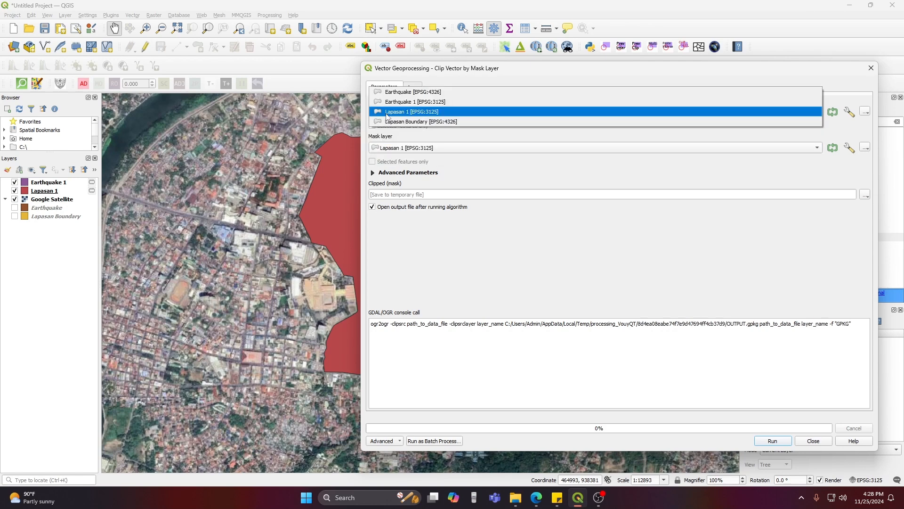
pyautogui.click(426, 101)
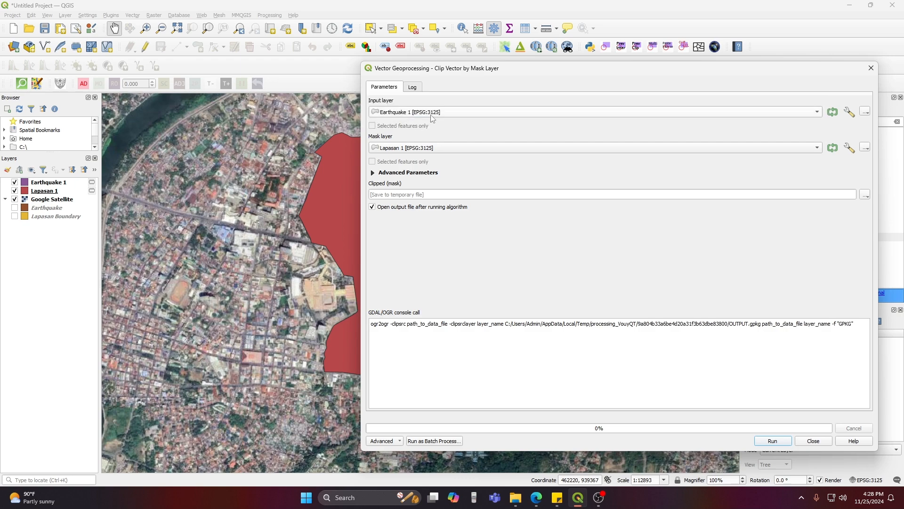
pyautogui.click(773, 441)
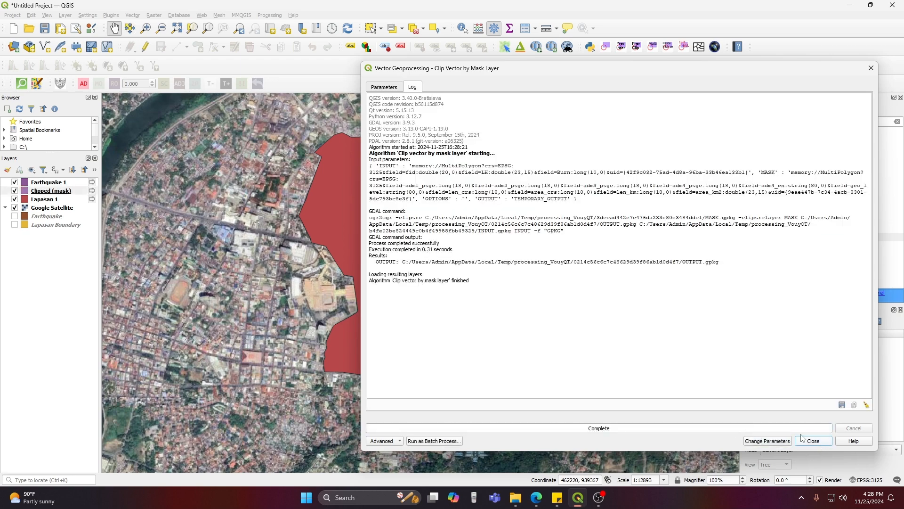
pyautogui.click(814, 440)
# Hide the Earthquake 1 layer and move it beneath the original Lapasan Boundary layer.
pyautogui.click(15, 183)
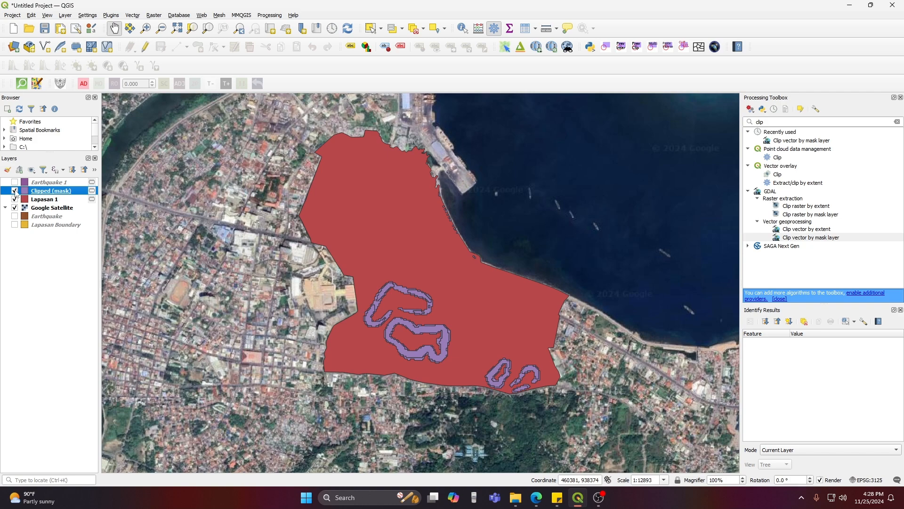
pyautogui.scroll(1, 436, 336)
pyautogui.moveTo(45, 183); pyautogui.dragTo(49, 217)
# Rename the clipped layer as earthquake 2.
pyautogui.rightClick(53, 184)
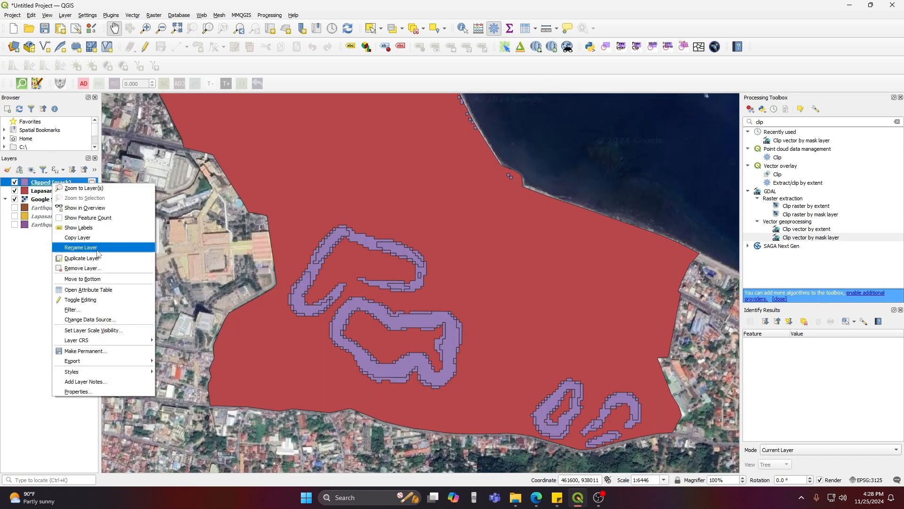
pyautogui.click(81, 248)
pyautogui.write('earthquake 2')
pyautogui.press('Return')
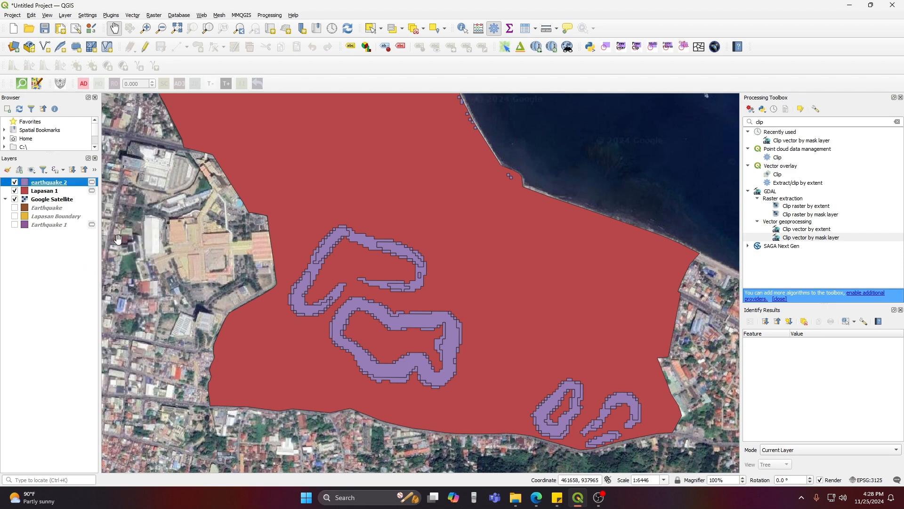
# Create a temporary Union layer from earthquake 2 as input and Lapasan 1 as overlay.
pyautogui.scroll(-1, 308, 279)
pyautogui.moveTo(386, 264); pyautogui.dragTo(412, 295)
pyautogui.scroll(1, 422, 231)
pyautogui.moveTo(387, 233); pyautogui.dragTo(345, 183)
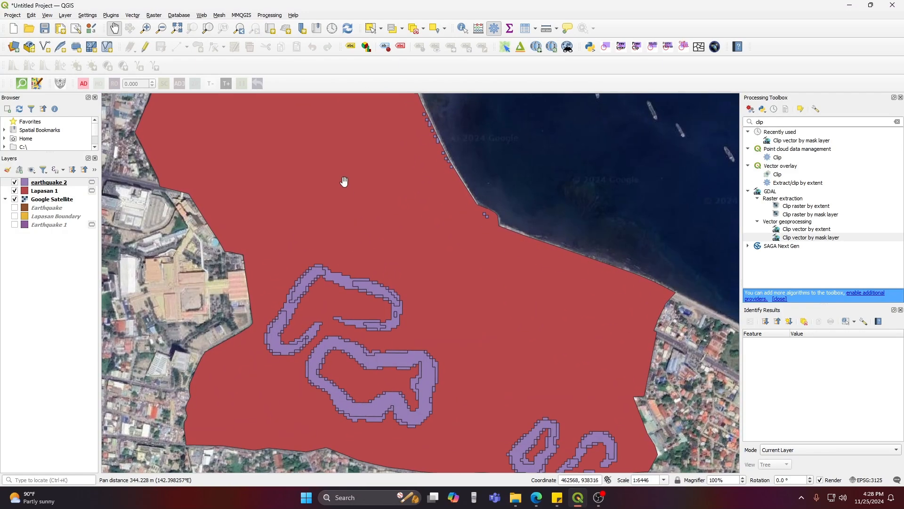
pyautogui.click(132, 15)
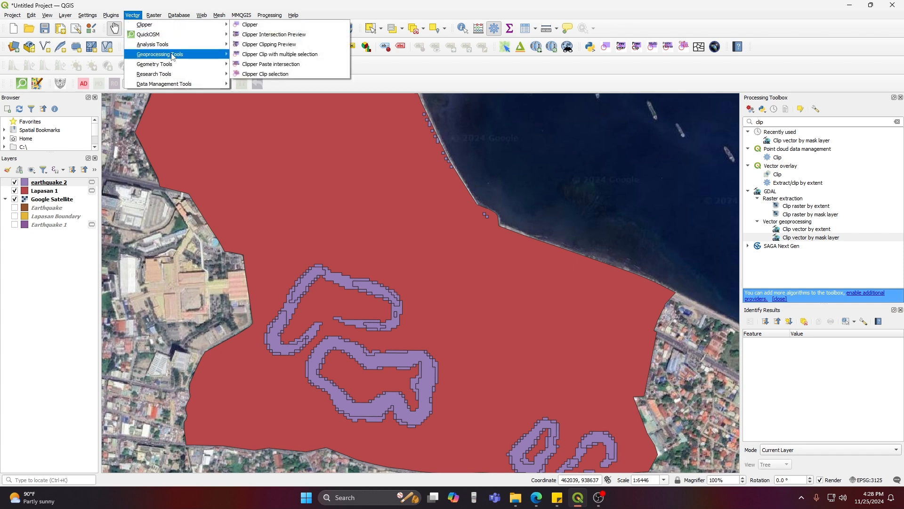
pyautogui.moveTo(178, 57)
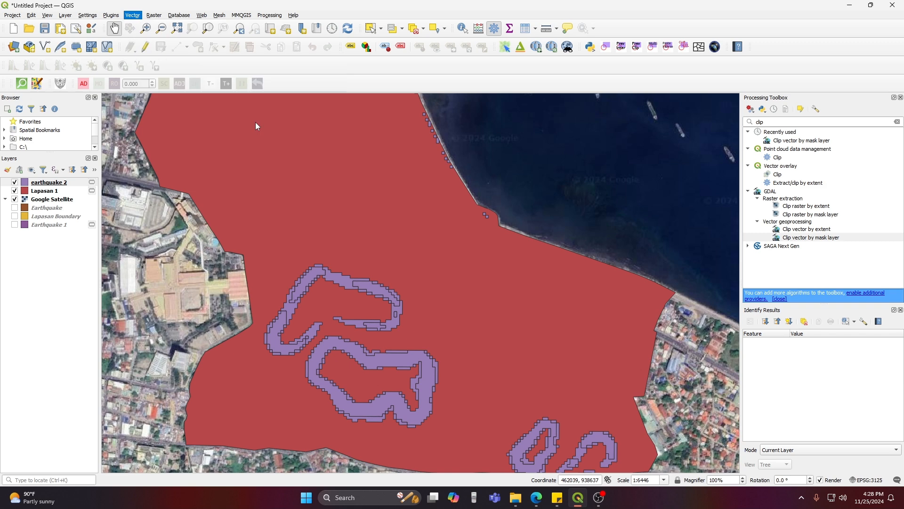
pyautogui.click(255, 123)
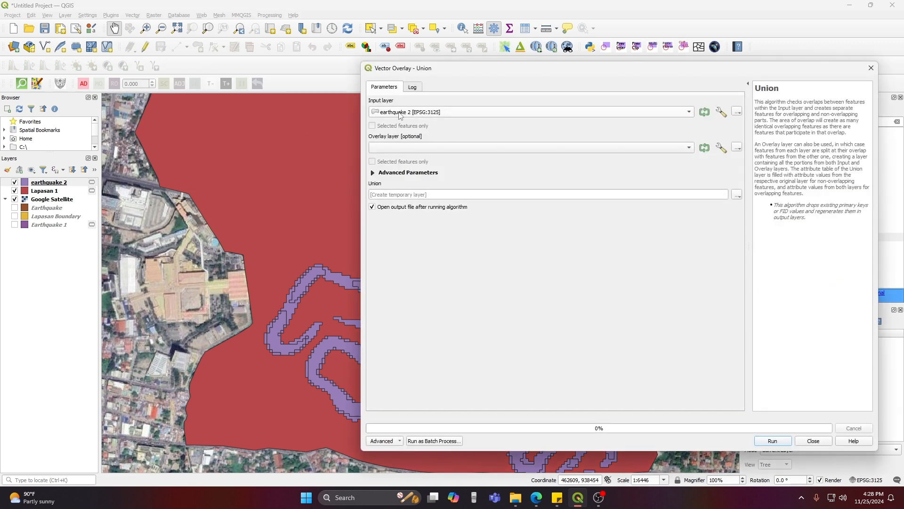
pyautogui.click(432, 147)
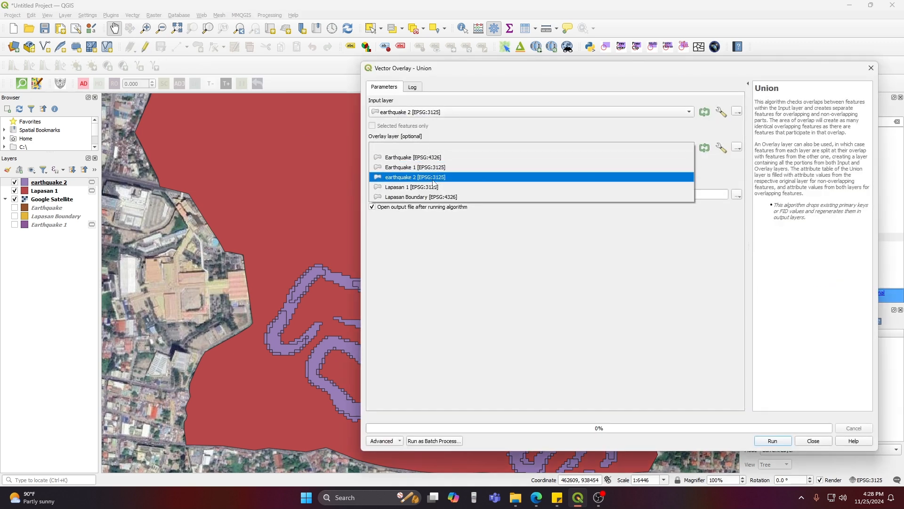
pyautogui.click(416, 190)
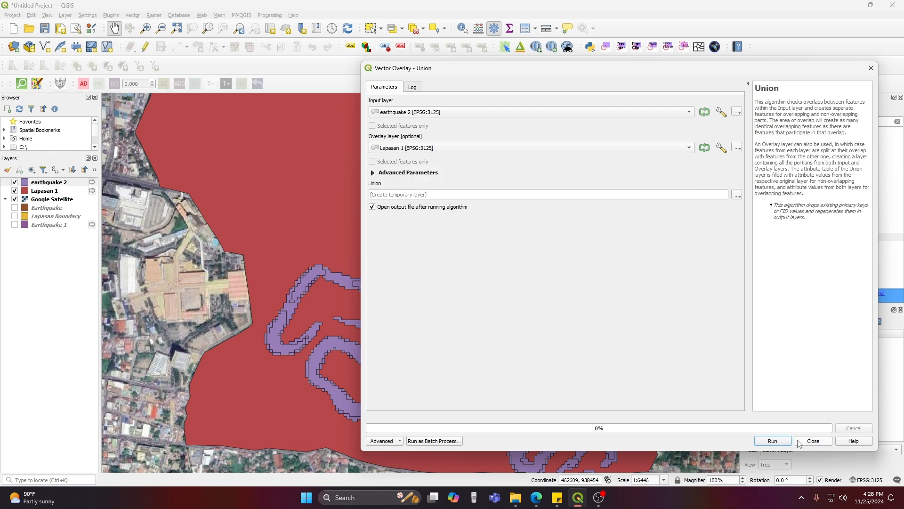
pyautogui.click(774, 441)
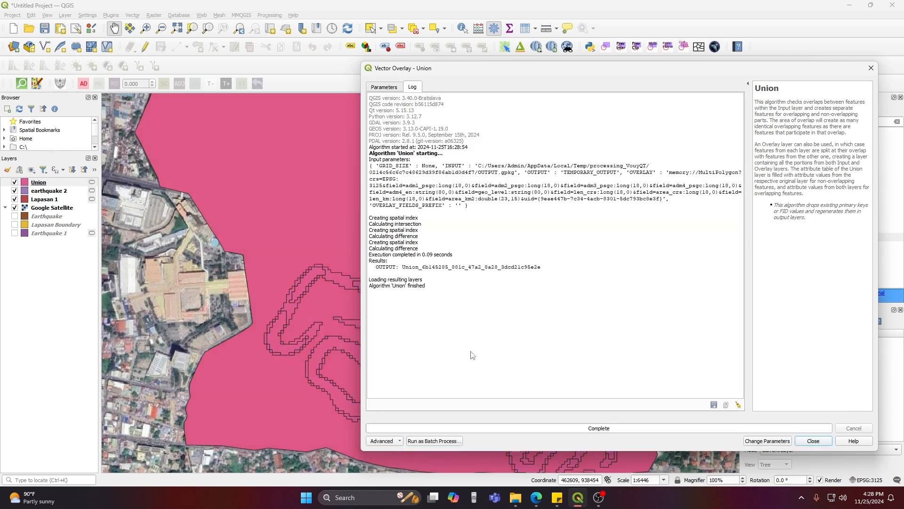
pyautogui.click(814, 441)
# Hide the earthquake 2 and Lapasan 1 layers and move them below Earthquake 1 in the layer order.
pyautogui.scroll(-2, 375, 286)
pyautogui.scroll(2, 386, 293)
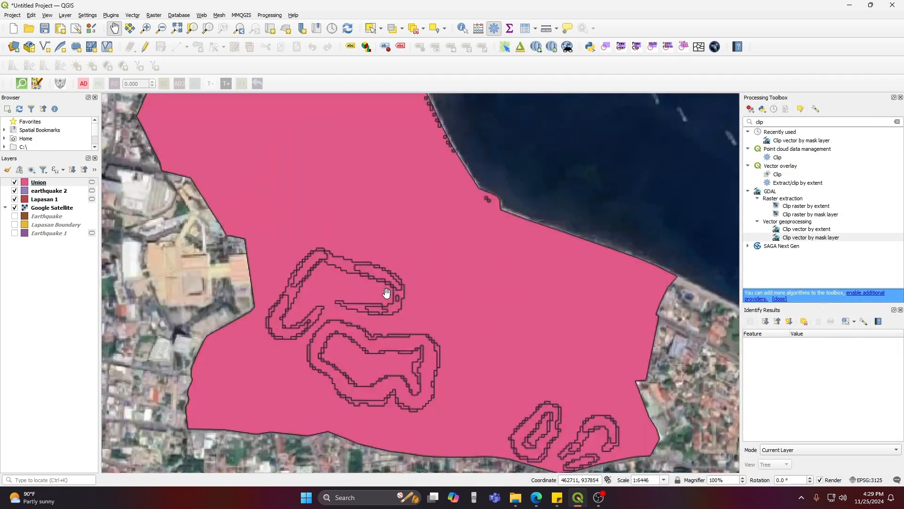
pyautogui.click(14, 191)
pyautogui.moveTo(42, 199); pyautogui.dragTo(49, 234)
# Examine how the earthquake zone outlines are merged with the Lapasan boundary in the Union layer.
pyautogui.scroll(-2, 419, 295)
pyautogui.moveTo(420, 297); pyautogui.dragTo(239, 235)
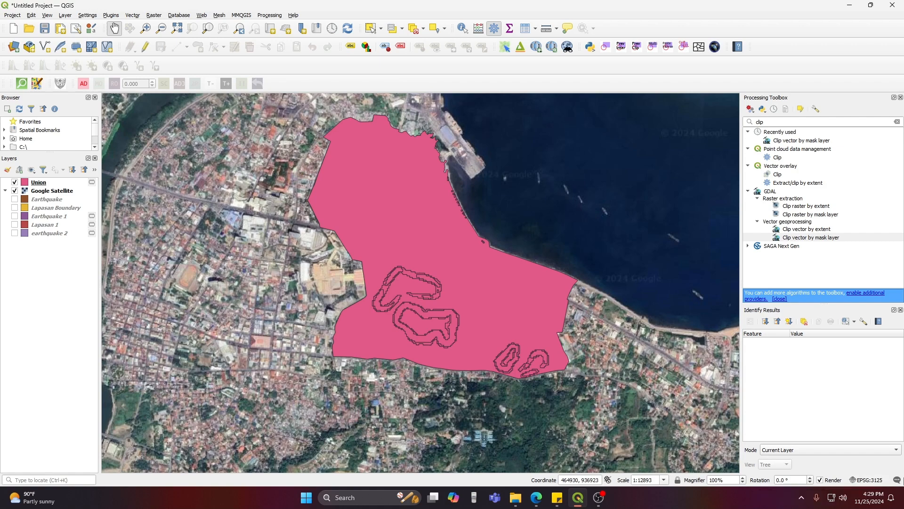
pyautogui.moveTo(419, 249); pyautogui.dragTo(442, 262)
pyautogui.scroll(1, 571, 367)
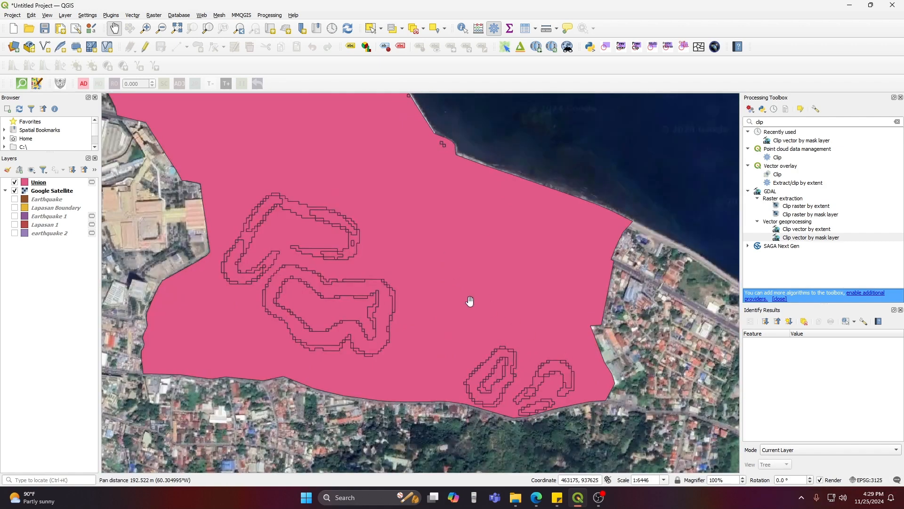
pyautogui.scroll(-1, 414, 259)
pyautogui.moveTo(381, 275); pyautogui.dragTo(401, 296)
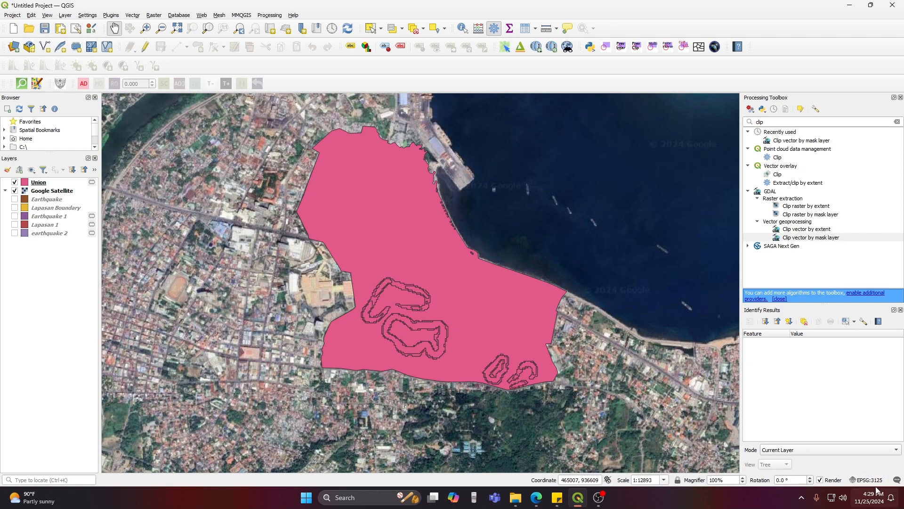
pyautogui.moveTo(406, 231); pyautogui.dragTo(413, 225)
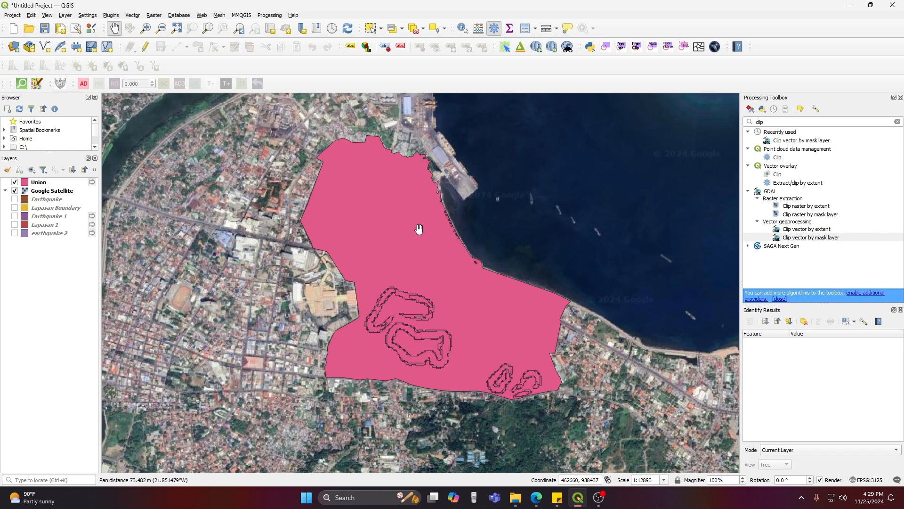
# In the Union layer's attribute table, delete every field except fid and set the third feature's empty fid to 3.
pyautogui.click(524, 29)
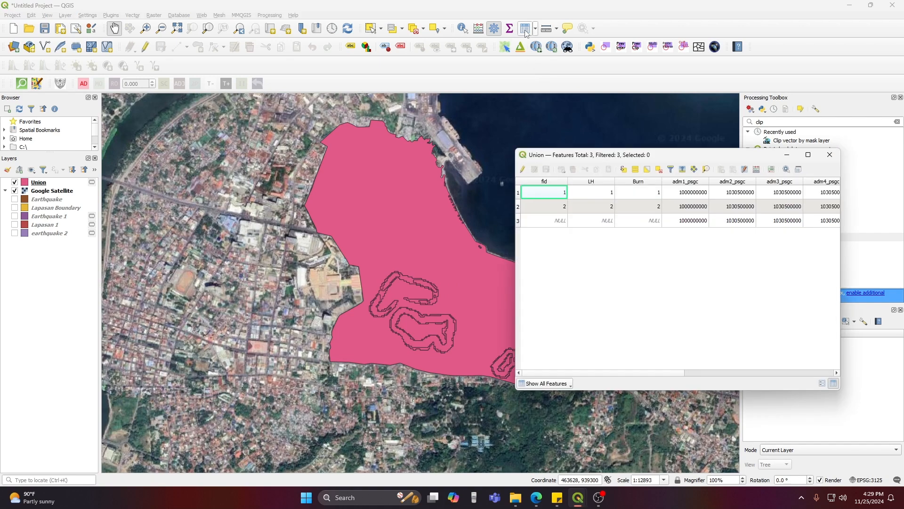
pyautogui.moveTo(701, 156); pyautogui.dragTo(612, 110)
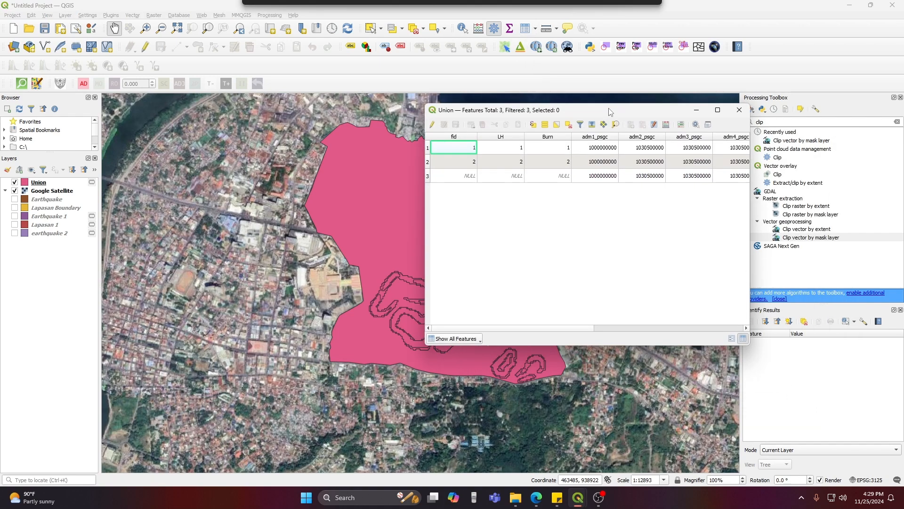
pyautogui.click(432, 124)
pyautogui.click(642, 125)
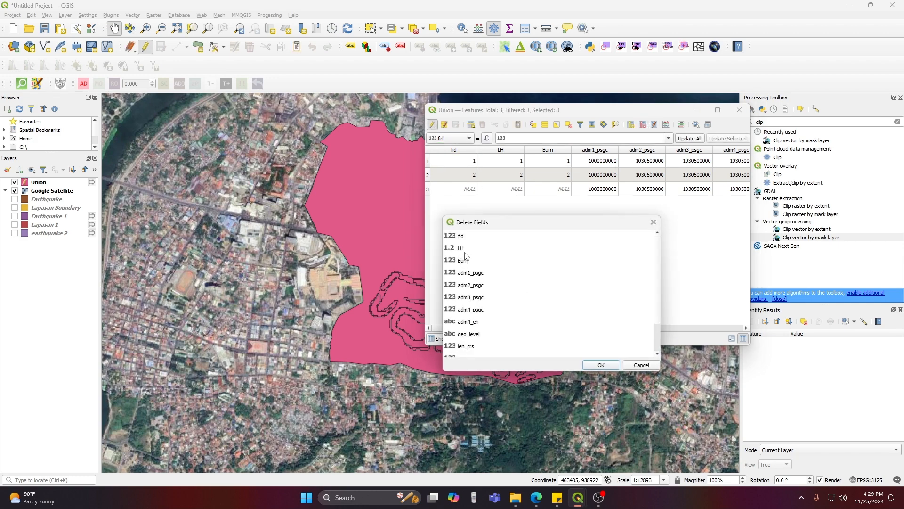
pyautogui.moveTo(469, 263); pyautogui.dragTo(457, 378)
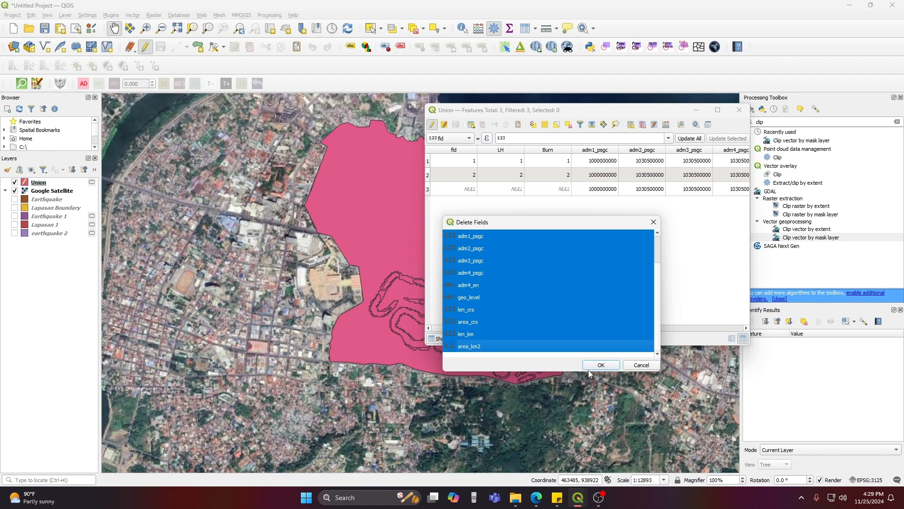
pyautogui.click(600, 366)
pyautogui.doubleClick(471, 190)
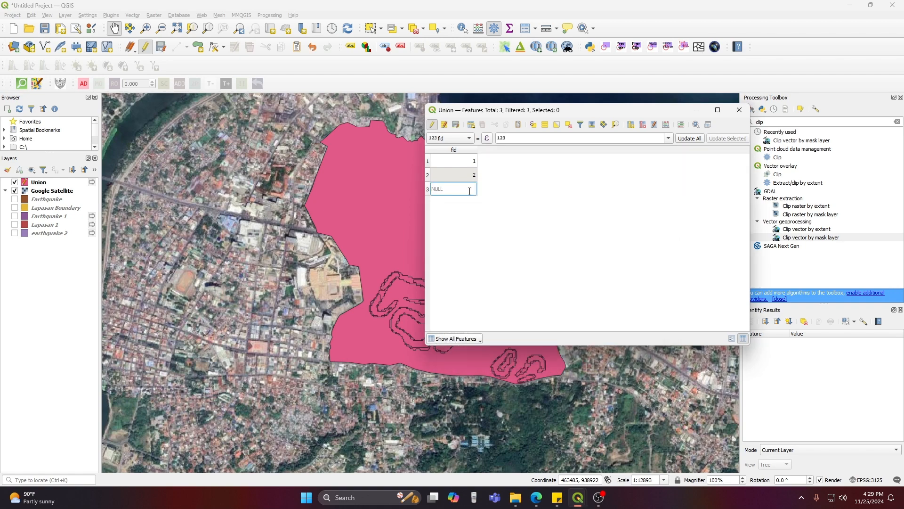
pyautogui.press('Return')
# Select the Union feature with fid 1 and inspect which areas of the map it covers.
pyautogui.doubleClick(432, 161)
pyautogui.moveTo(565, 110); pyautogui.dragTo(683, 243)
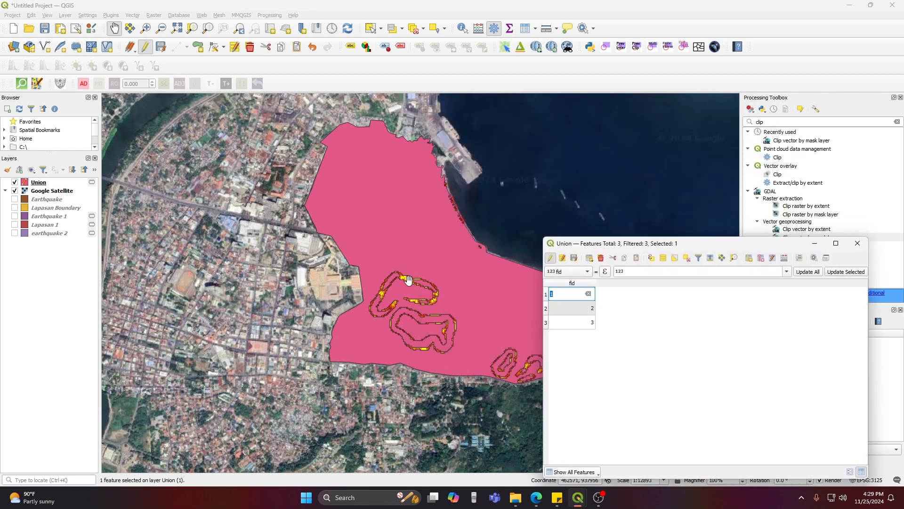
pyautogui.scroll(2, 423, 295)
pyautogui.click(397, 194)
pyautogui.moveTo(397, 194); pyautogui.dragTo(423, 209)
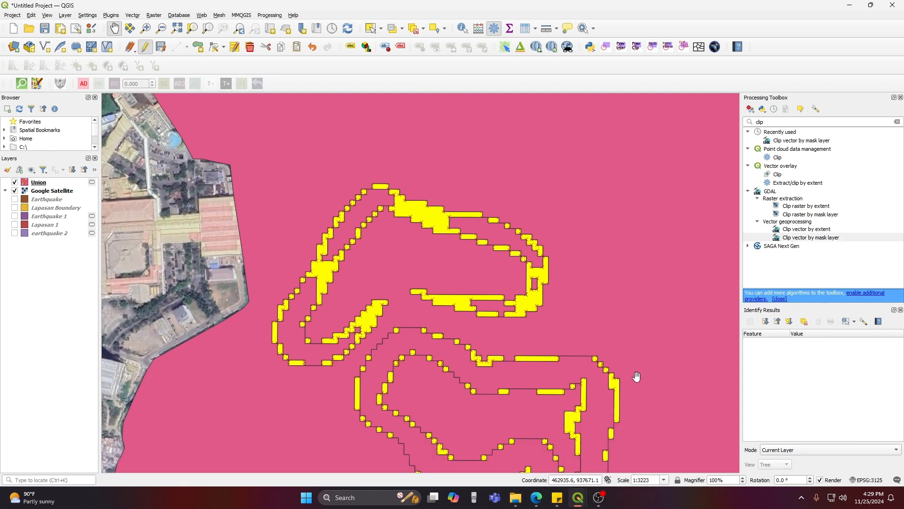
# Select the Union feature with fid 2 and inspect its extent within the boundary.
pyautogui.click(526, 29)
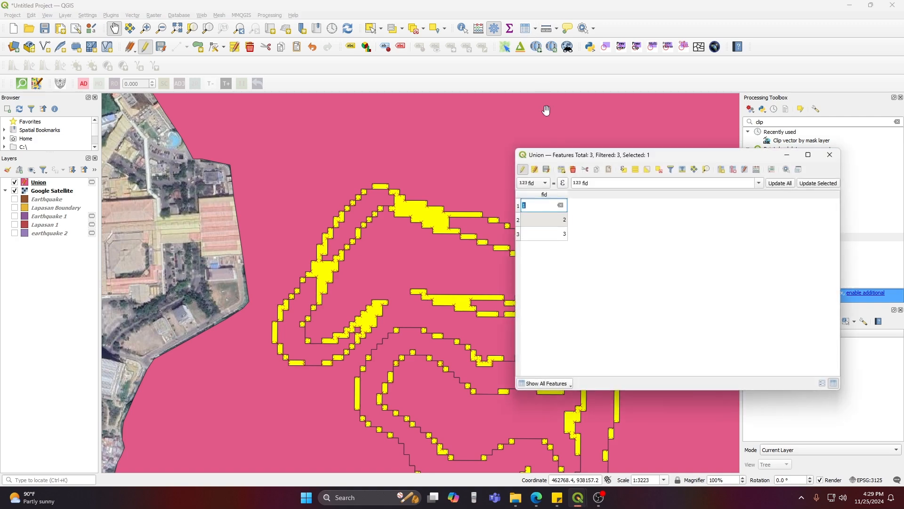
pyautogui.click(519, 220)
pyautogui.scroll(-2, 459, 189)
pyautogui.moveTo(474, 164); pyautogui.dragTo(431, 201)
pyautogui.scroll(1, 433, 269)
pyautogui.moveTo(353, 207); pyautogui.dragTo(364, 278)
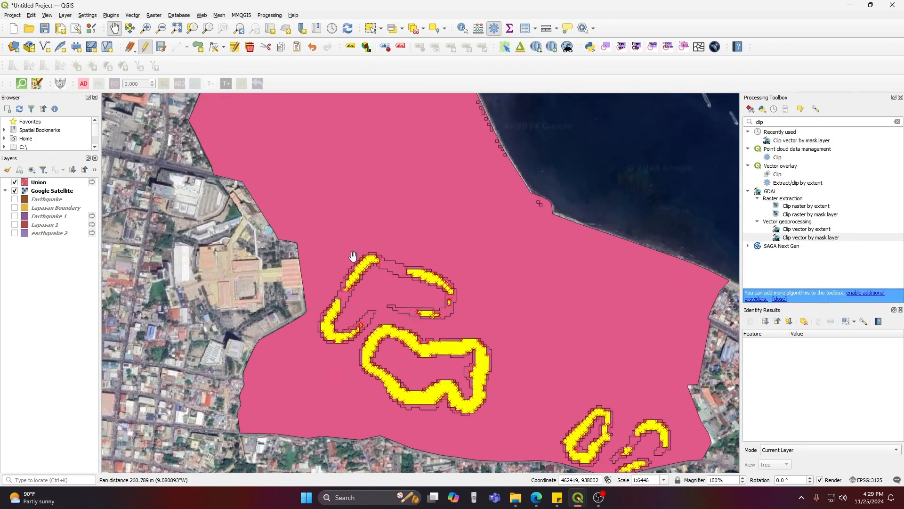
pyautogui.moveTo(361, 214); pyautogui.dragTo(366, 265)
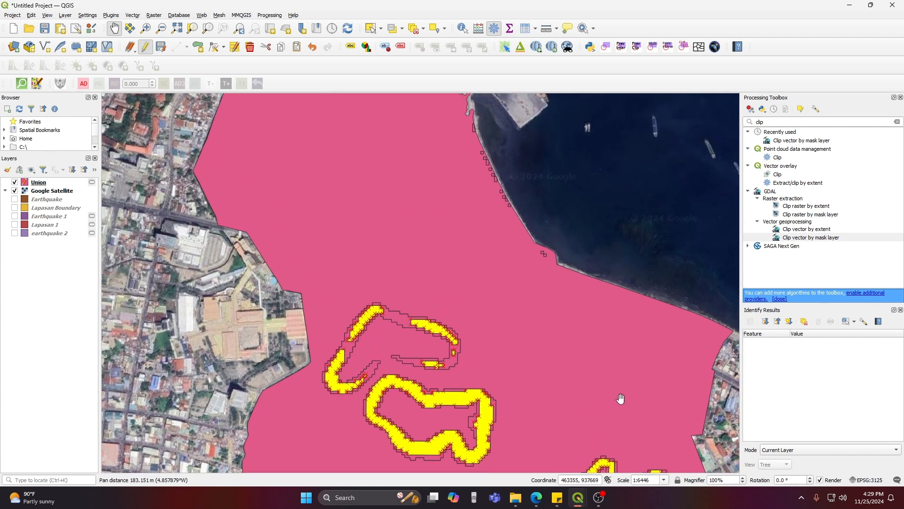
# Select the Union feature with fid 3 to check the area it covers, and clear the selection.
pyautogui.click(526, 30)
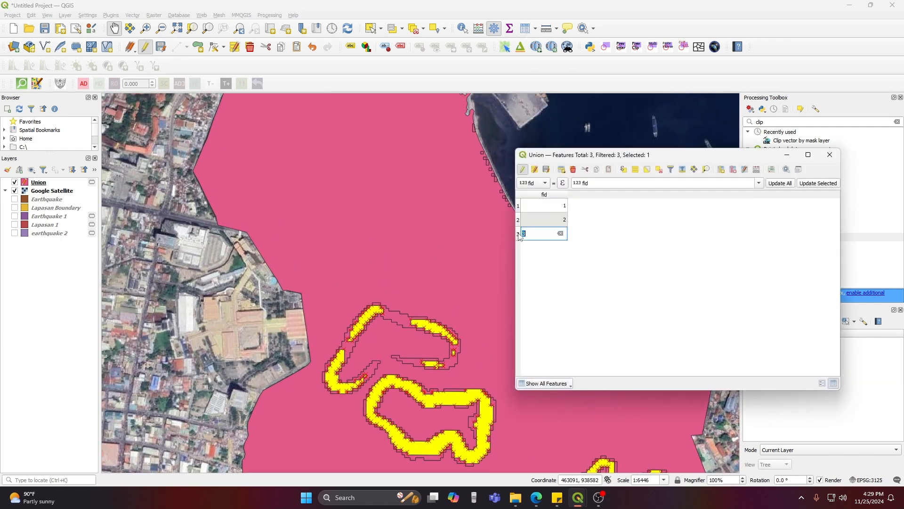
pyautogui.click(519, 234)
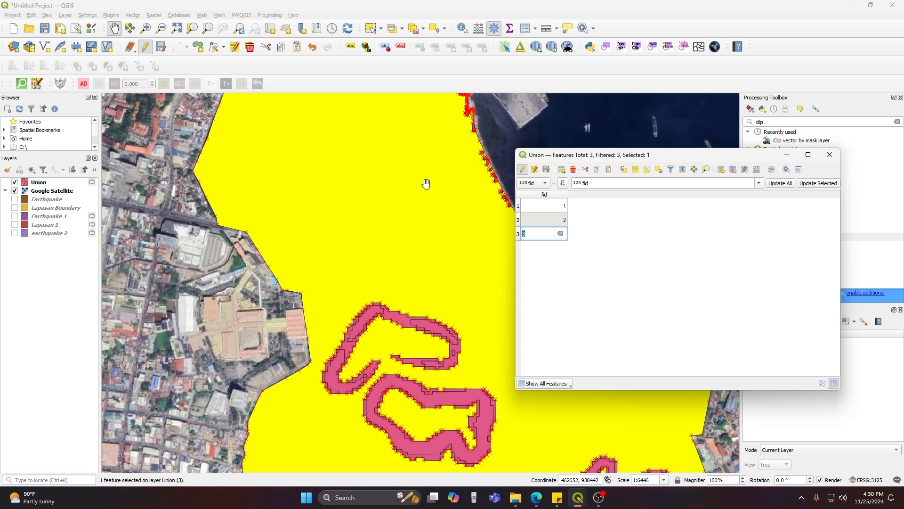
pyautogui.scroll(-1, 381, 188)
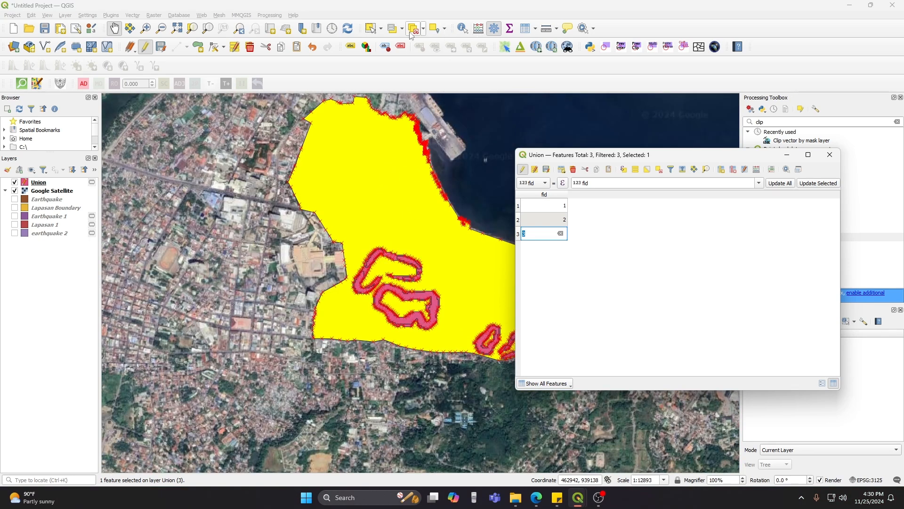
pyautogui.click(659, 169)
# Add a whole-number field named Zone with length 10 to the Union attribute table.
pyautogui.moveTo(705, 156); pyautogui.dragTo(681, 166)
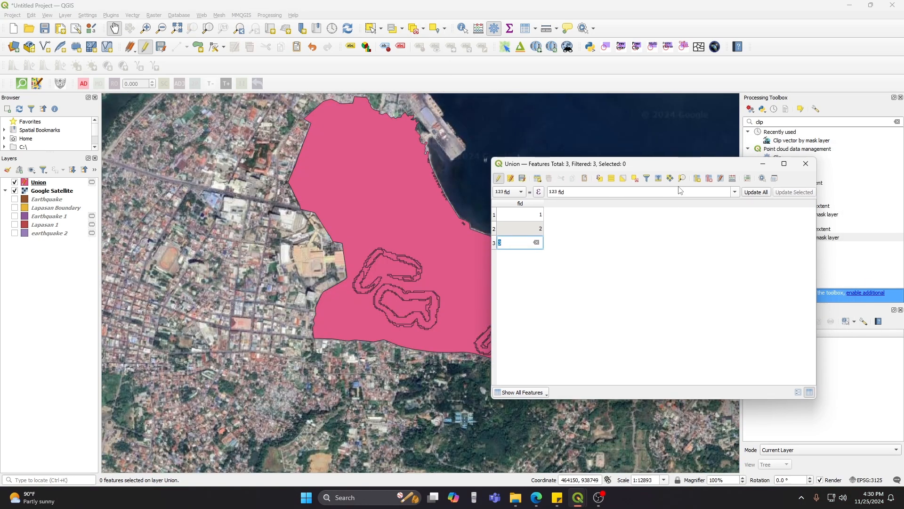
pyautogui.click(708, 179)
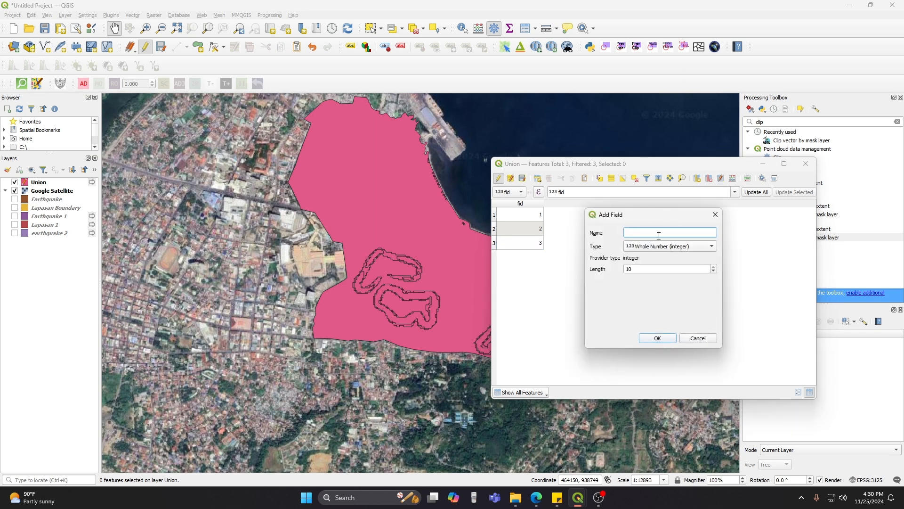
pyautogui.write('Zone')
pyautogui.click(656, 338)
# Fill the Zone field with 1, 2 and 3 for the features with fid 1, 2 and 3.
pyautogui.doubleClick(574, 213)
pyautogui.write('1')
pyautogui.doubleClick(576, 228)
pyautogui.write('2')
pyautogui.doubleClick(575, 240)
pyautogui.write('3')
pyautogui.click(621, 269)
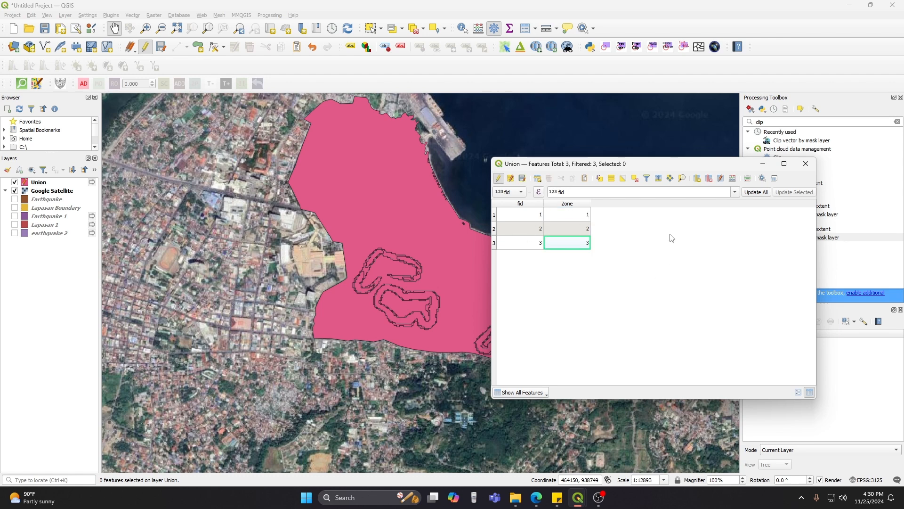
# Add a text field named Test with length 25 to the Union attribute table.
pyautogui.click(697, 178)
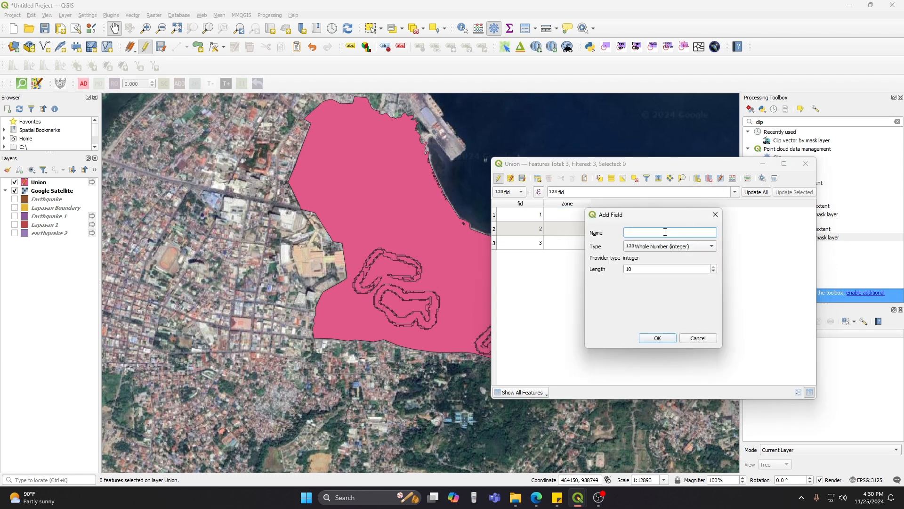
pyautogui.click(663, 247)
pyautogui.click(662, 265)
pyautogui.write('Test')
pyautogui.press('Tab')
pyautogui.press('Tab')
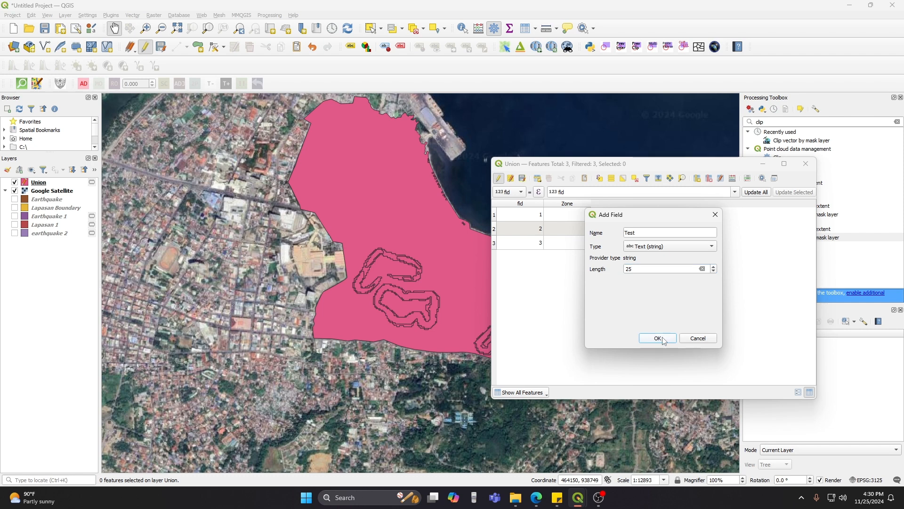
pyautogui.click(658, 338)
# Enter earthquake 1, earthquake 2 and Area in the Test field for zones 1, 2 and 3.
pyautogui.write('eart')
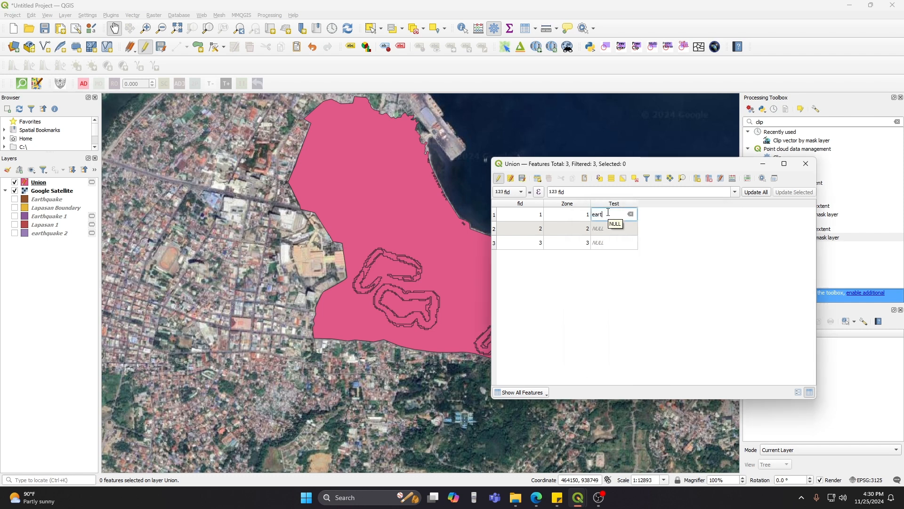
pyautogui.write('hquake 1')
pyautogui.doubleClick(611, 215)
pyautogui.hotkey('ctrl', 'c')
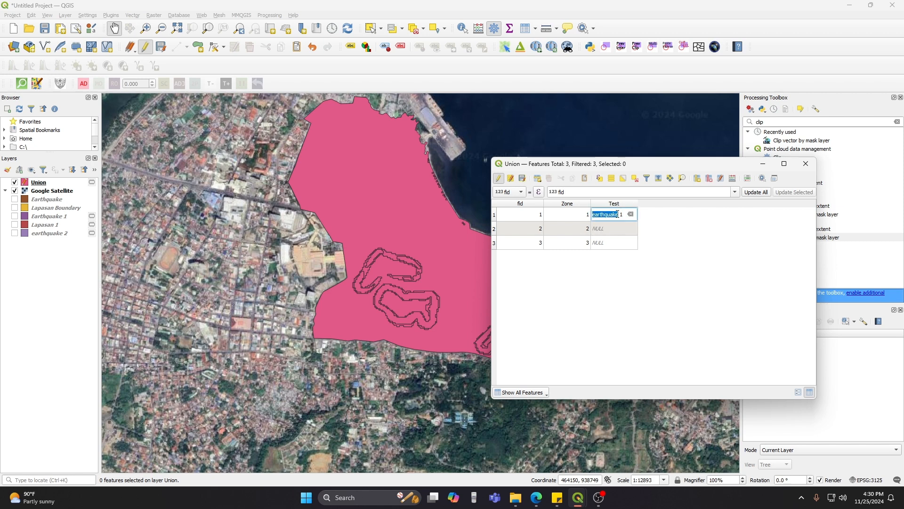
pyautogui.click(612, 229)
pyautogui.hotkey('ctrl', 'v')
pyautogui.write('2')
pyautogui.click(614, 246)
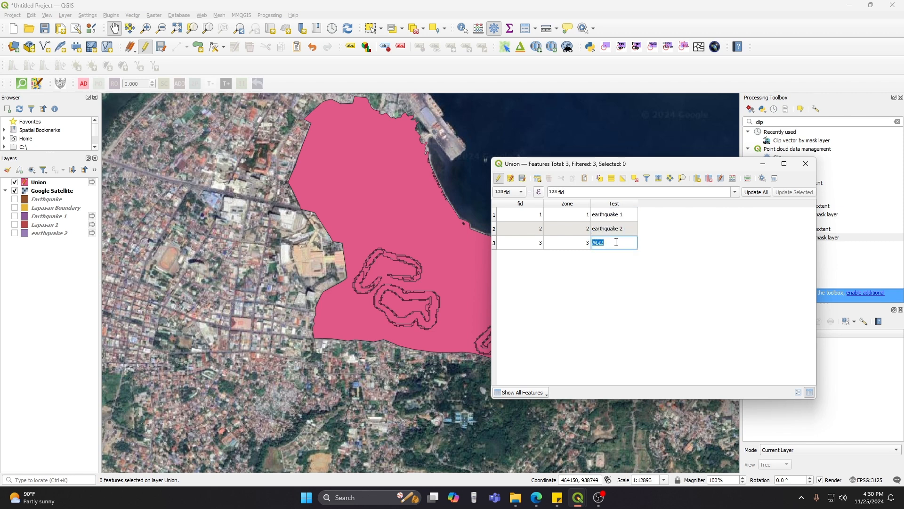
pyautogui.click(583, 312)
# Stop editing the Union layer, save its changes and close the attribute table.
pyautogui.click(499, 178)
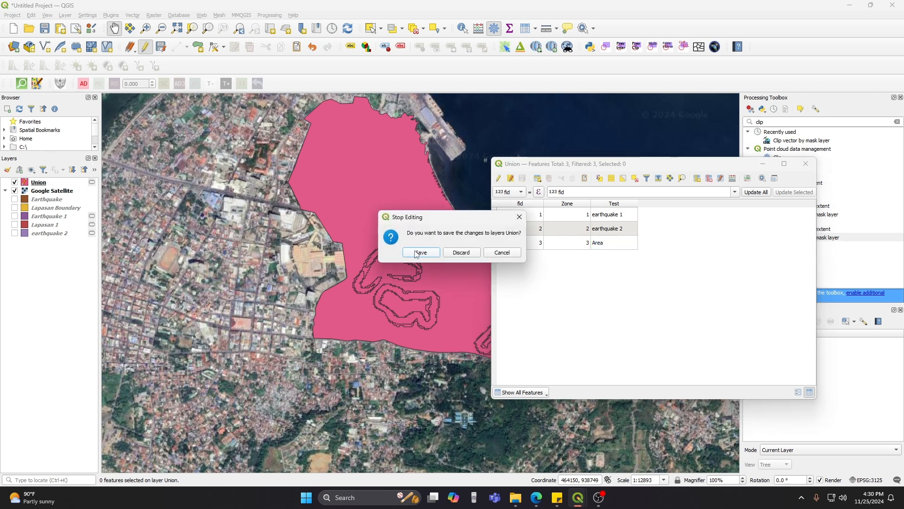
pyautogui.click(421, 253)
pyautogui.click(806, 164)
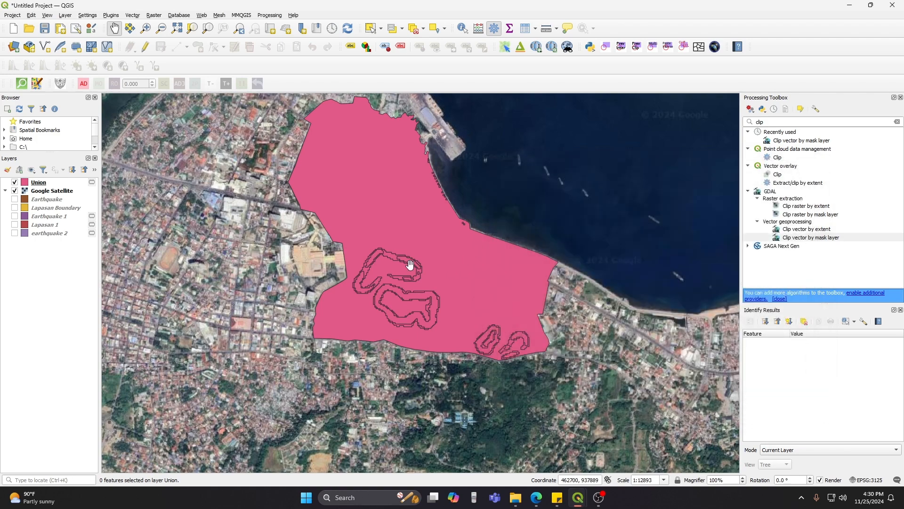
# Start a Rasterize (Vector to Raster) conversion of the Union layer with Zone as the burn-in field.
pyautogui.scroll(-2, 418, 257)
pyautogui.scroll(2, 444, 270)
pyautogui.moveTo(418, 254); pyautogui.dragTo(478, 280)
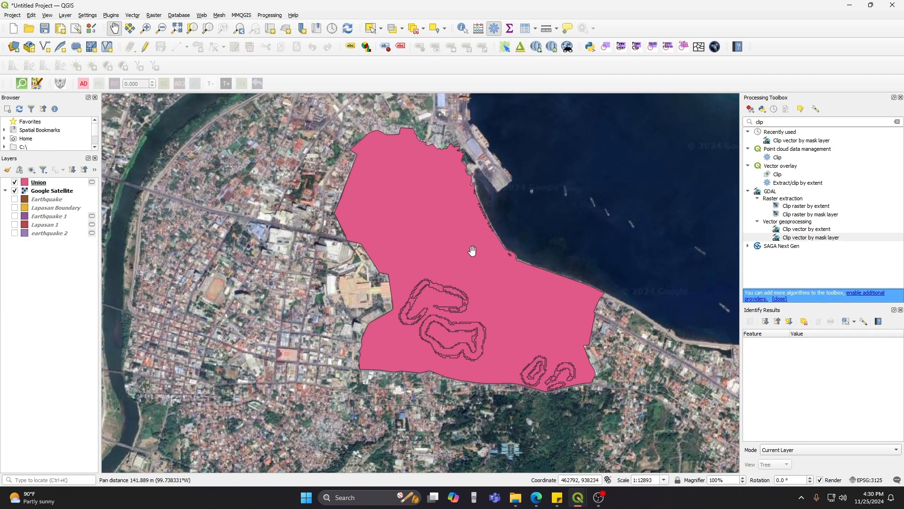
pyautogui.moveTo(466, 219); pyautogui.dragTo(477, 220)
pyautogui.click(154, 15)
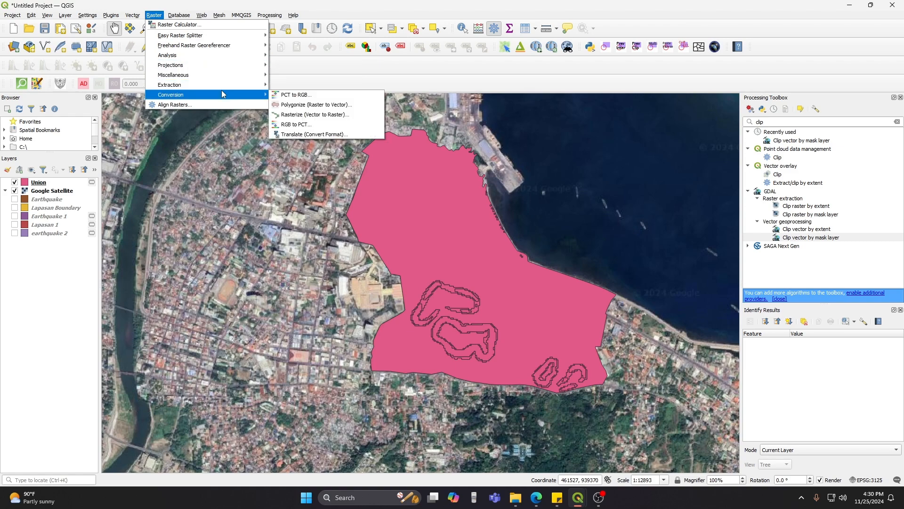
pyautogui.moveTo(154, 14)
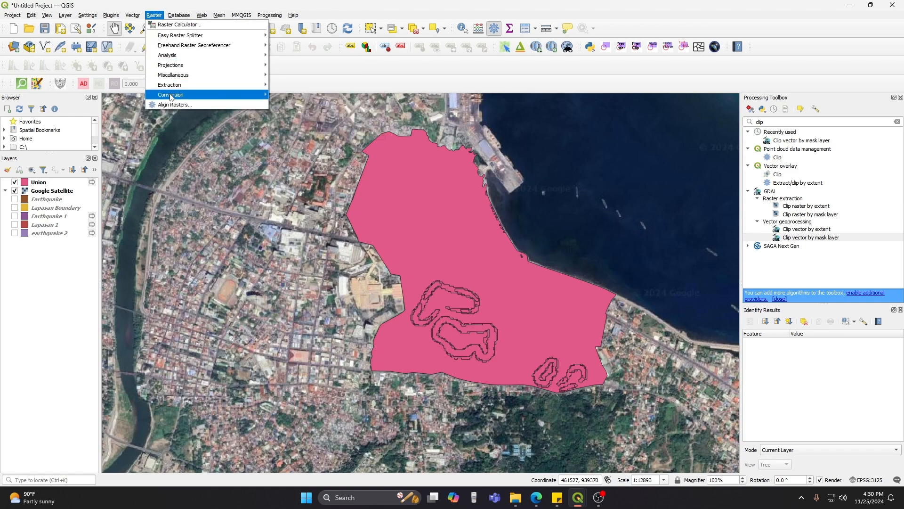
pyautogui.moveTo(188, 95)
pyautogui.click(313, 118)
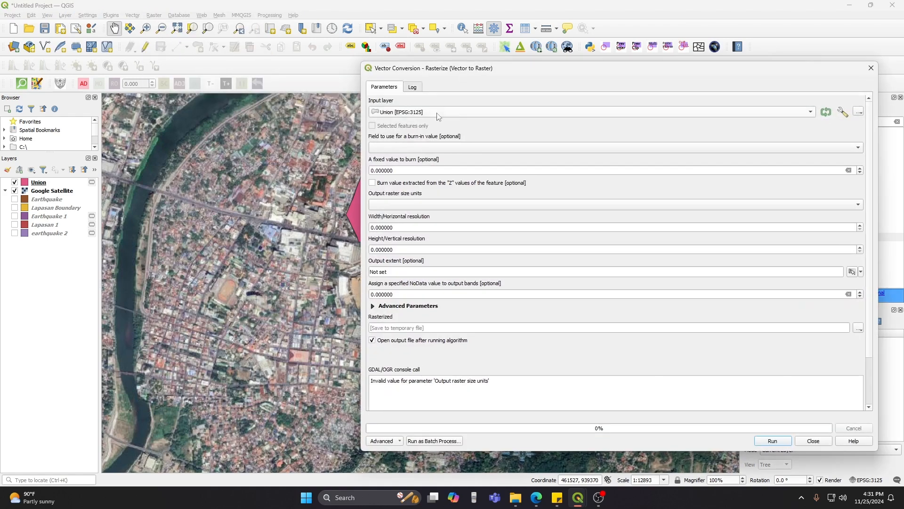
pyautogui.click(431, 139)
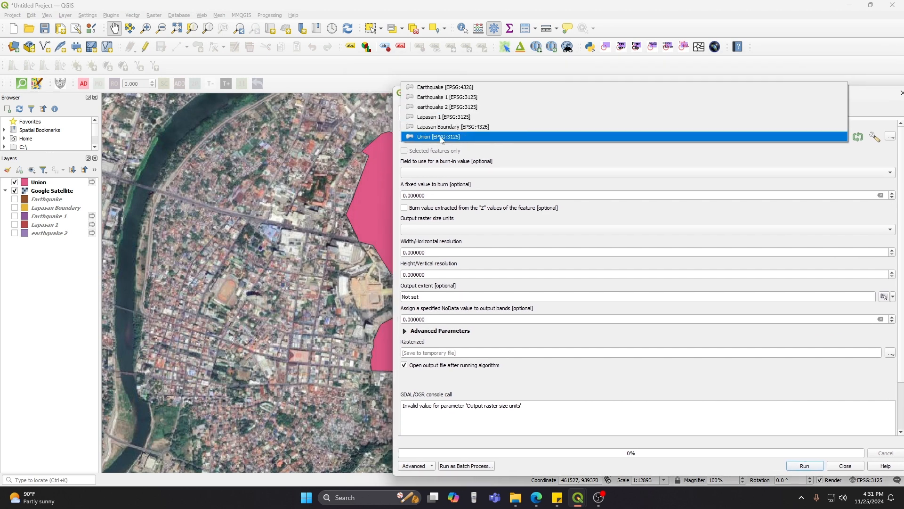
pyautogui.click(441, 137)
pyautogui.click(447, 173)
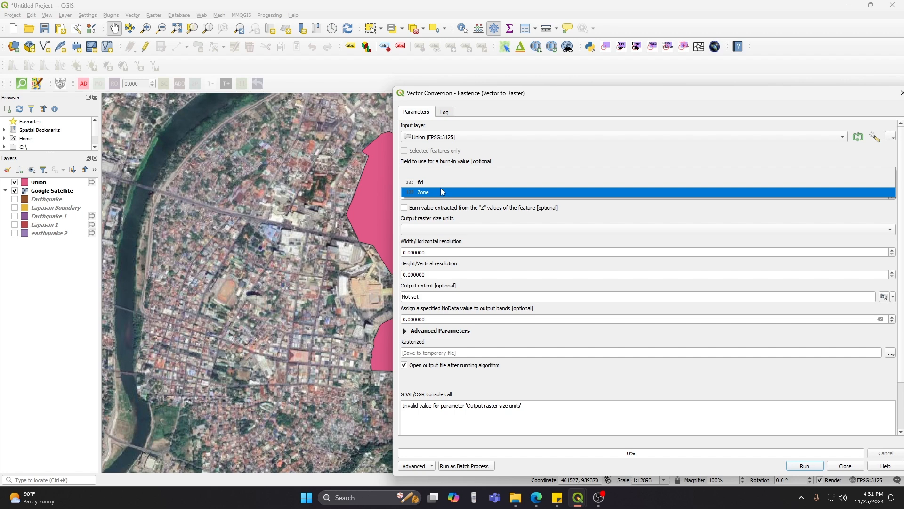
pyautogui.click(442, 191)
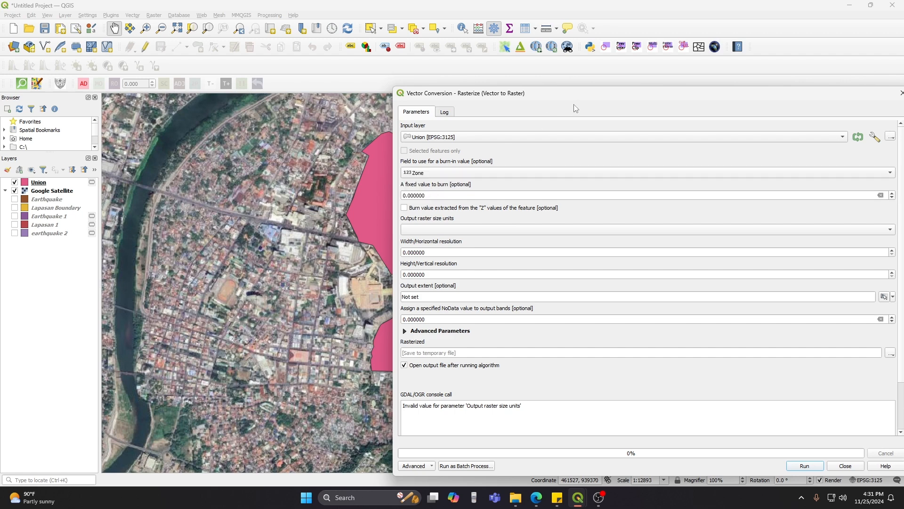
# Set the output raster size to georeferenced units with horizontal and vertical resolution 1, and run the rasterization.
pyautogui.moveTo(588, 97); pyautogui.dragTo(542, 69)
pyautogui.click(405, 202)
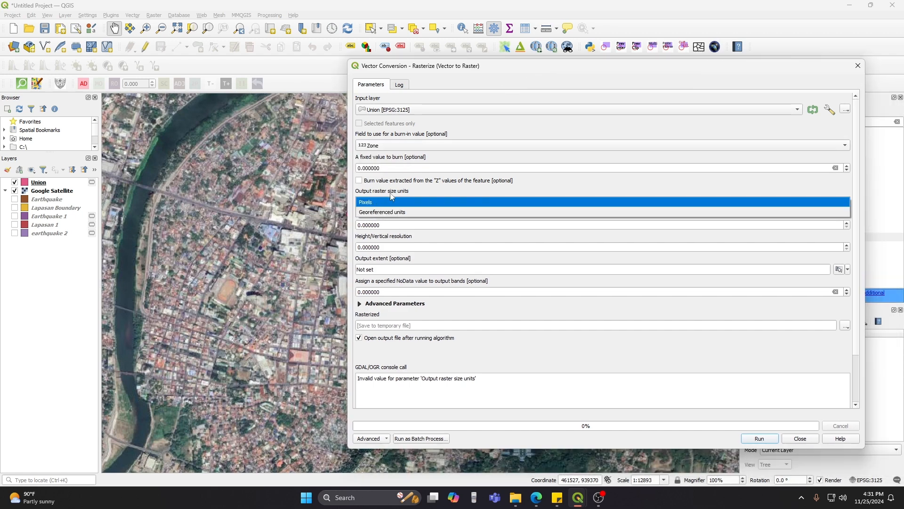
pyautogui.click(395, 213)
pyautogui.moveTo(362, 224); pyautogui.dragTo(337, 245)
pyautogui.write('11')
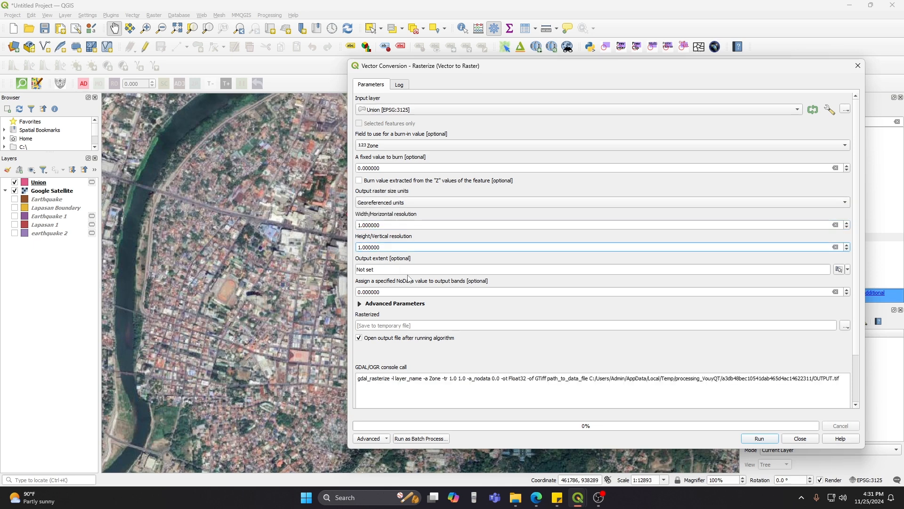
pyautogui.click(759, 439)
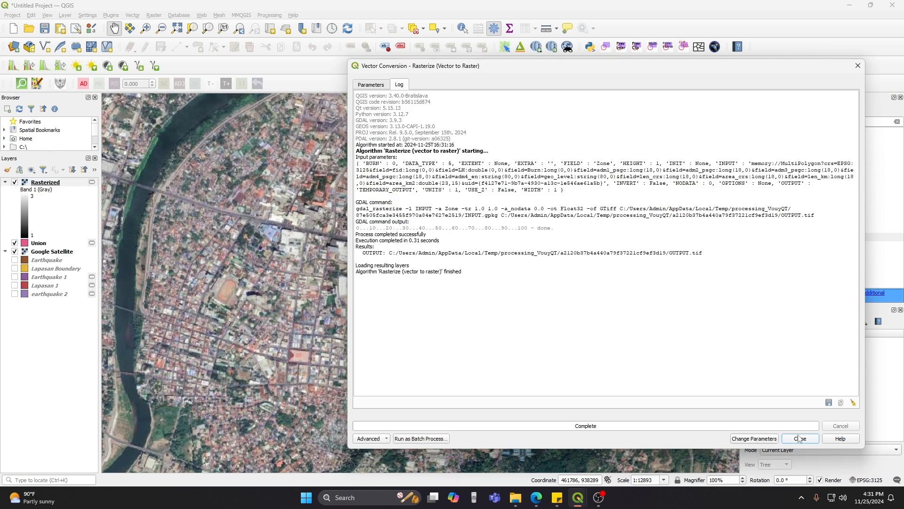
# Examine the rasterized layer's zones around the ring-shaped hazard areas and along the coastline.
pyautogui.moveTo(517, 338); pyautogui.dragTo(495, 333)
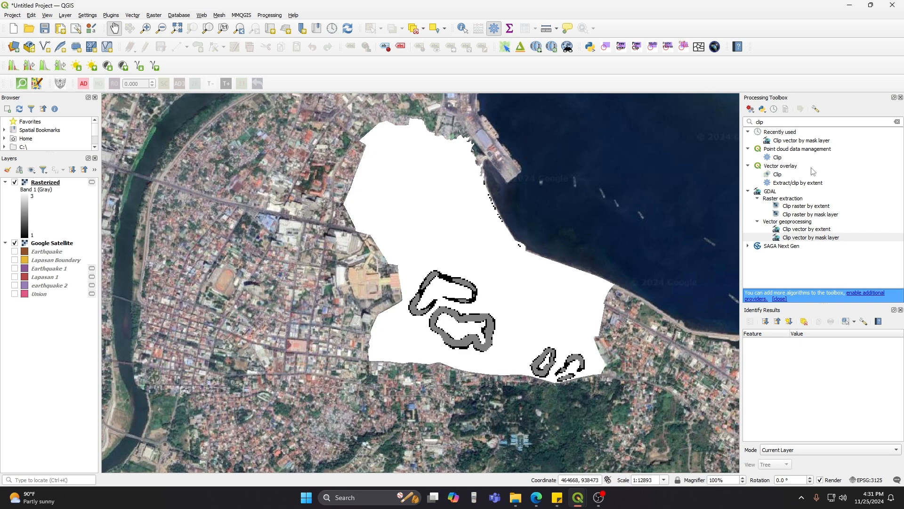
pyautogui.click(898, 121)
pyautogui.scroll(2, 473, 309)
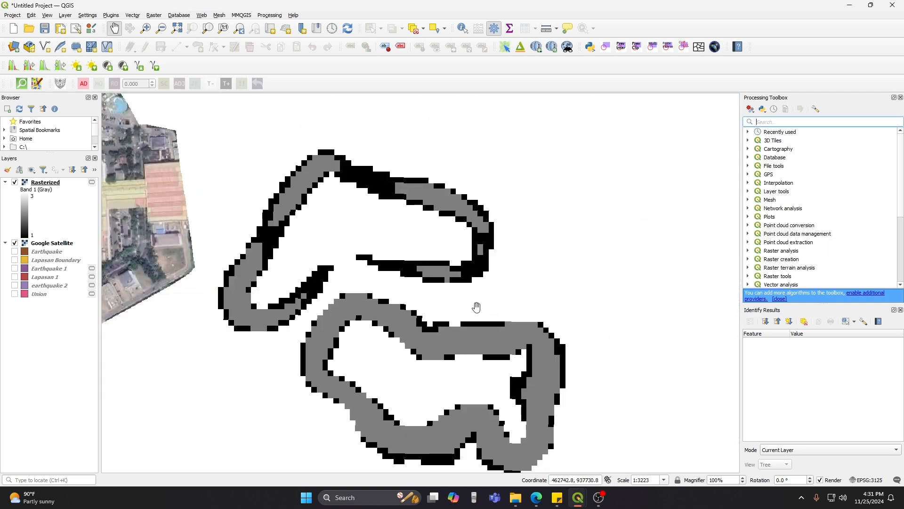
pyautogui.moveTo(415, 202); pyautogui.dragTo(494, 326)
pyautogui.scroll(-2, 472, 262)
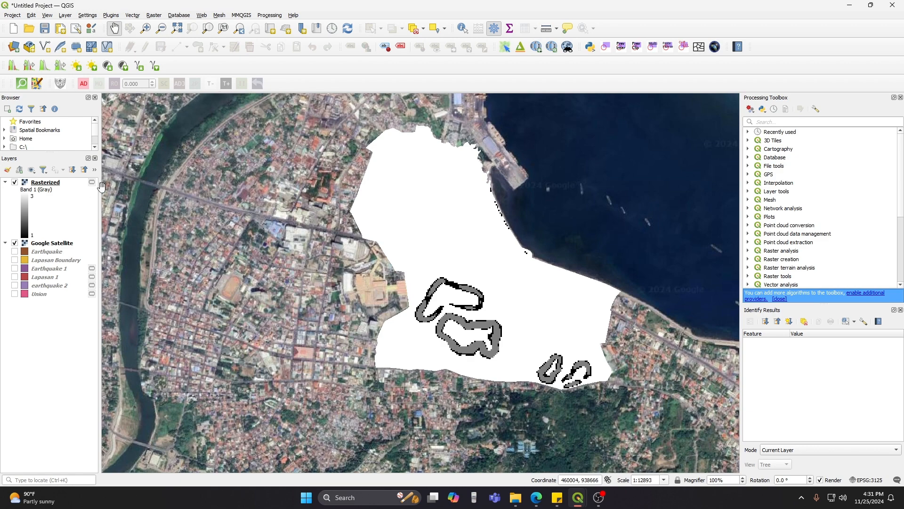
pyautogui.moveTo(484, 282); pyautogui.dragTo(469, 284)
pyautogui.scroll(1, 415, 225)
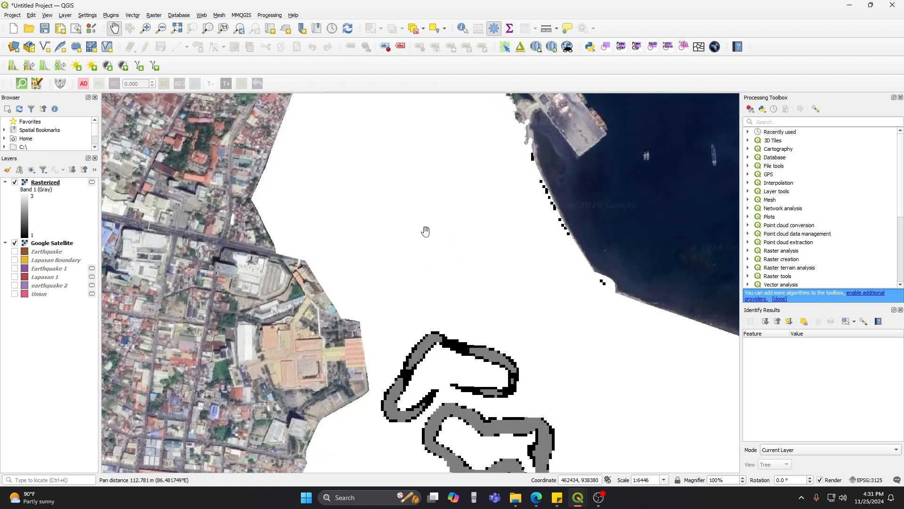
pyautogui.scroll(-1, 435, 233)
pyautogui.moveTo(418, 250); pyautogui.dragTo(345, 237)
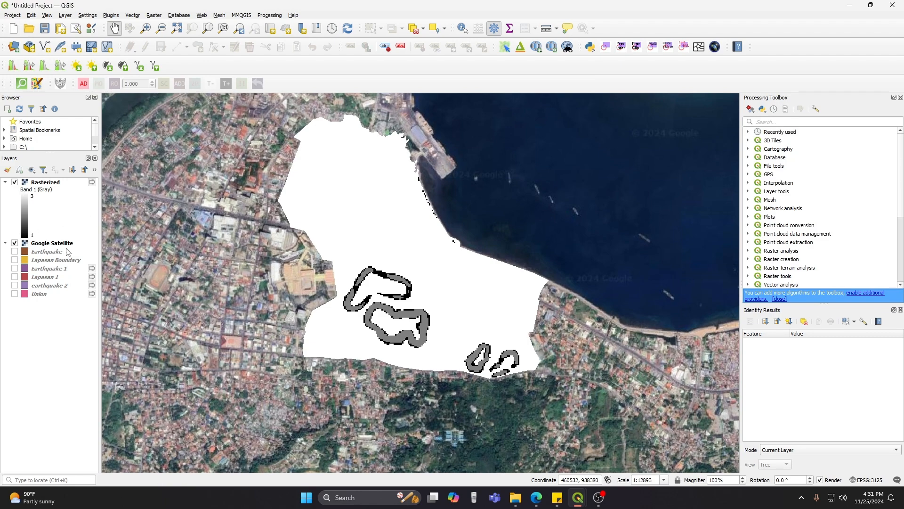
pyautogui.scroll(1, 374, 311)
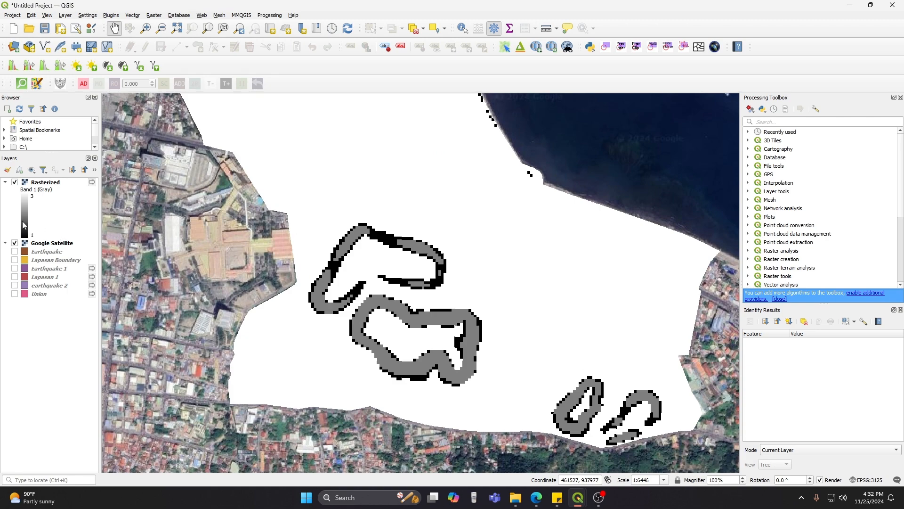
pyautogui.scroll(1, 358, 241)
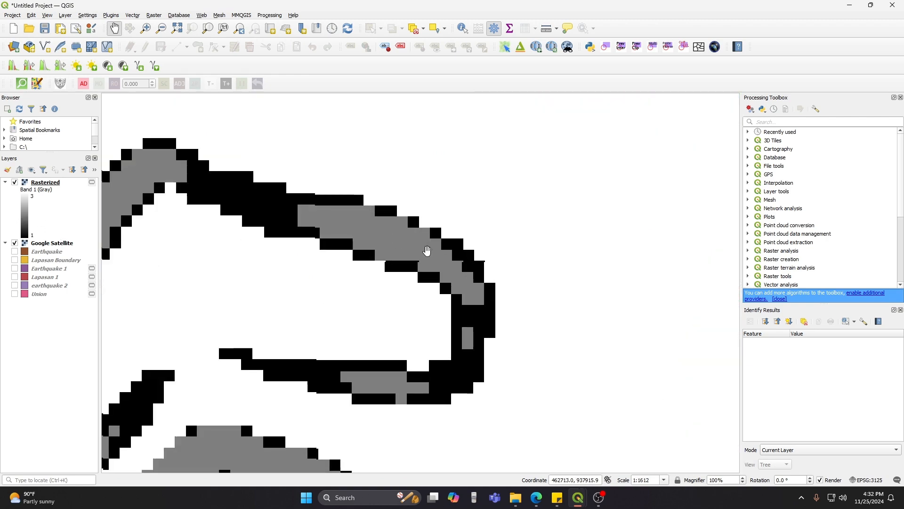
pyautogui.scroll(-2, 377, 207)
# Search the processing algorithms for "raster ca" and open the Raster Analysis Raster calculator, moving its dialog clear of the map.
pyautogui.click(771, 122)
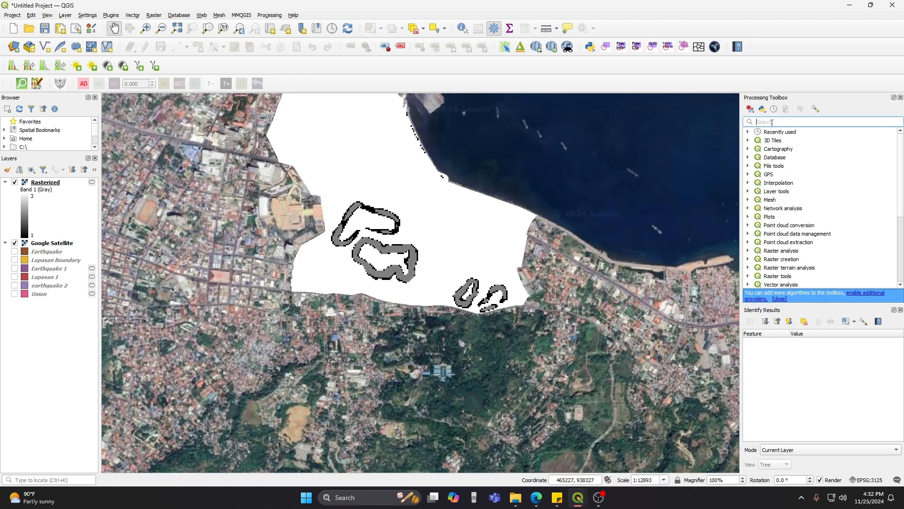
pyautogui.write('ras')
pyautogui.moveTo(395, 212); pyautogui.dragTo(445, 238)
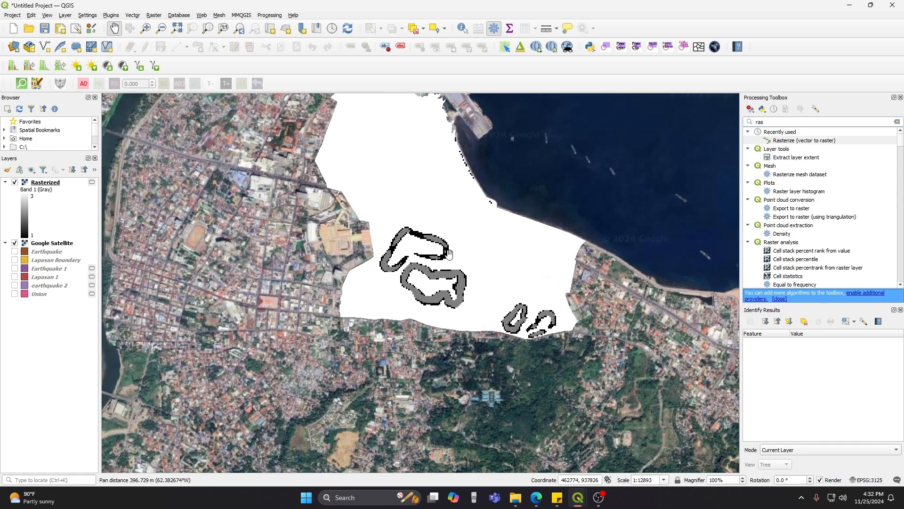
pyautogui.scroll(1, 398, 263)
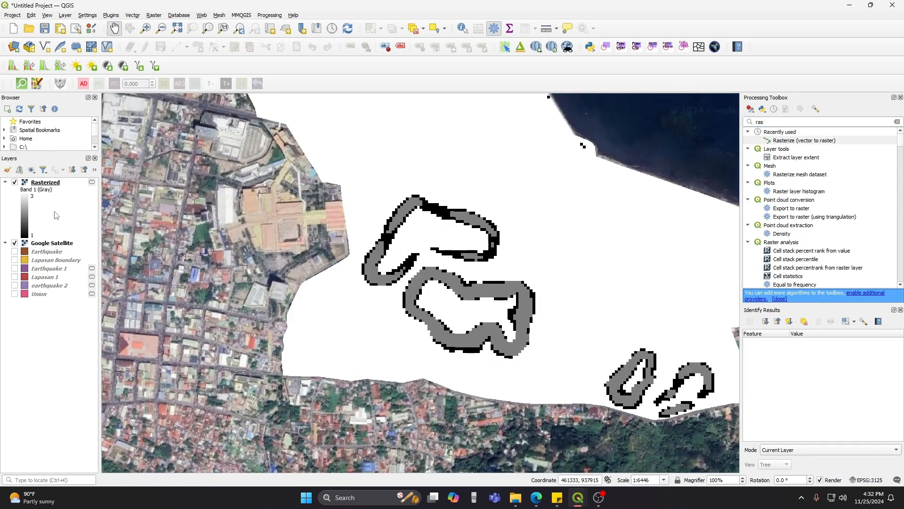
pyautogui.click(779, 124)
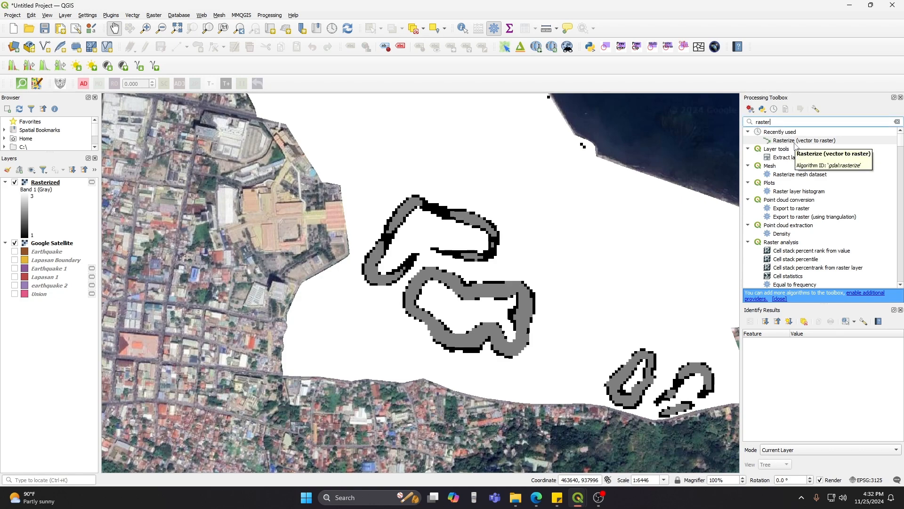
pyautogui.write('iz')
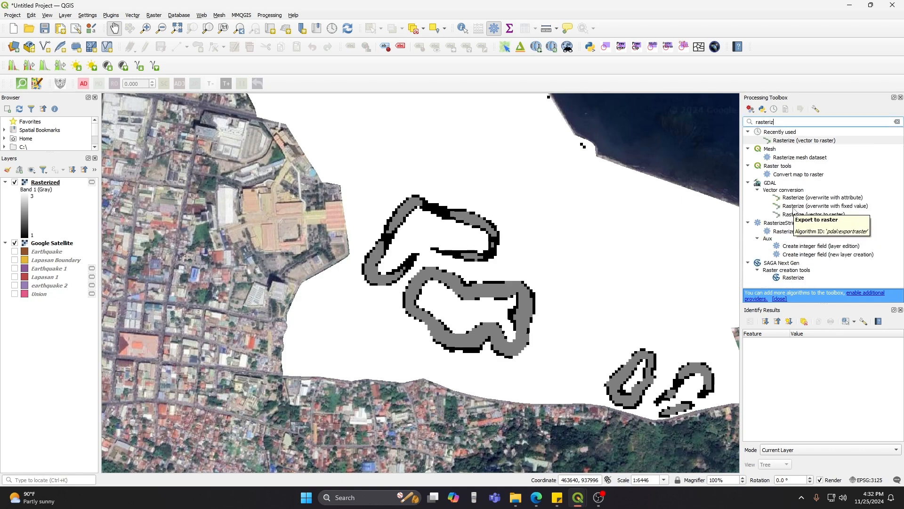
pyautogui.press('BackSpace')
pyautogui.press('BackSpace')
pyautogui.write('ca')
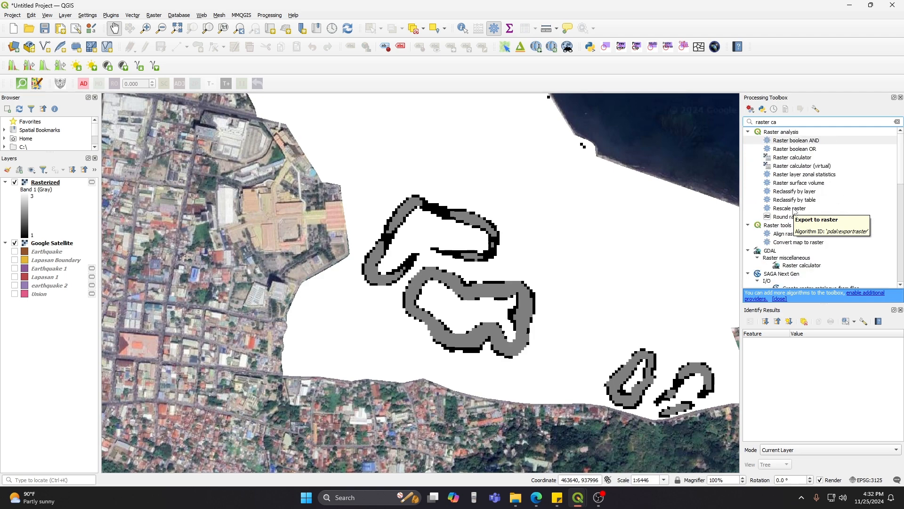
pyautogui.doubleClick(795, 158)
pyautogui.moveTo(471, 70); pyautogui.dragTo(637, 135)
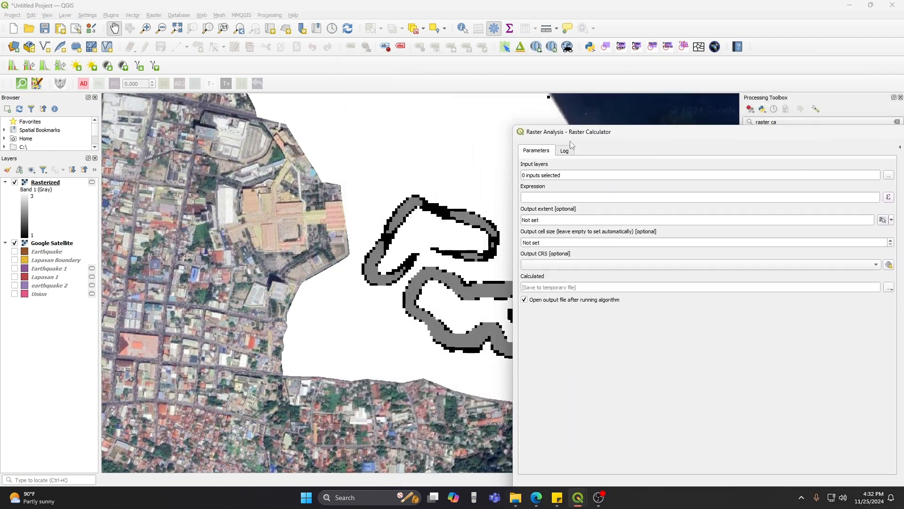
pyautogui.scroll(-2, 441, 146)
pyautogui.scroll(1, 484, 120)
pyautogui.moveTo(468, 127); pyautogui.dragTo(421, 229)
pyautogui.scroll(2, 347, 272)
pyautogui.scroll(-2, 347, 271)
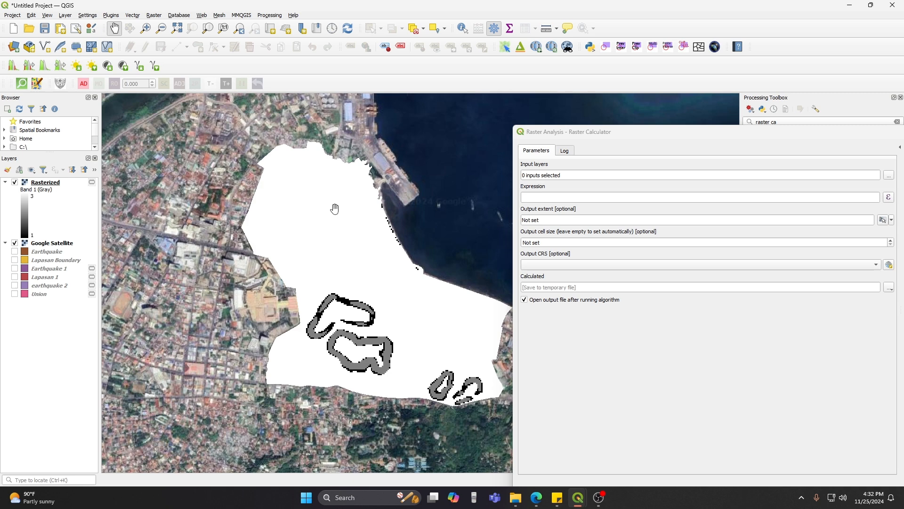
# Select the Rasterized layer as the only input layer of the Raster calculator.
pyautogui.scroll(1, 319, 257)
pyautogui.scroll(1, 339, 393)
pyautogui.moveTo(377, 382); pyautogui.dragTo(326, 294)
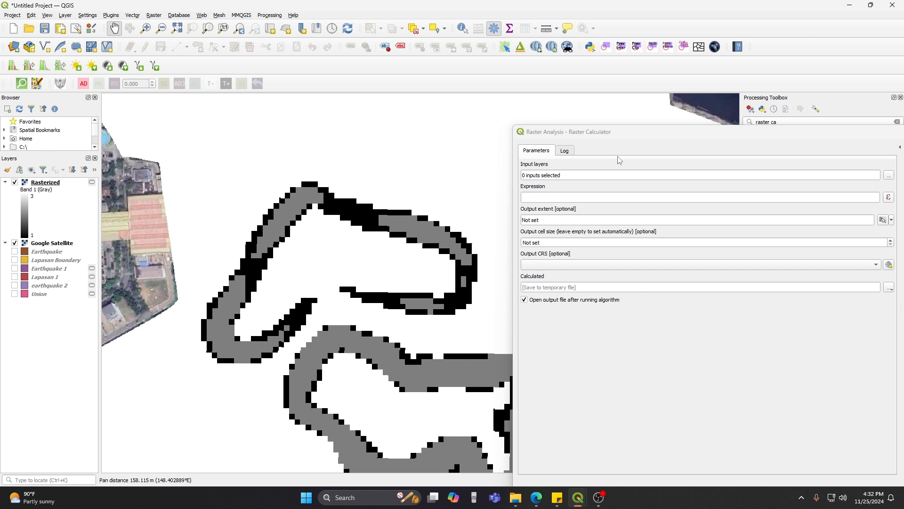
pyautogui.click(818, 156)
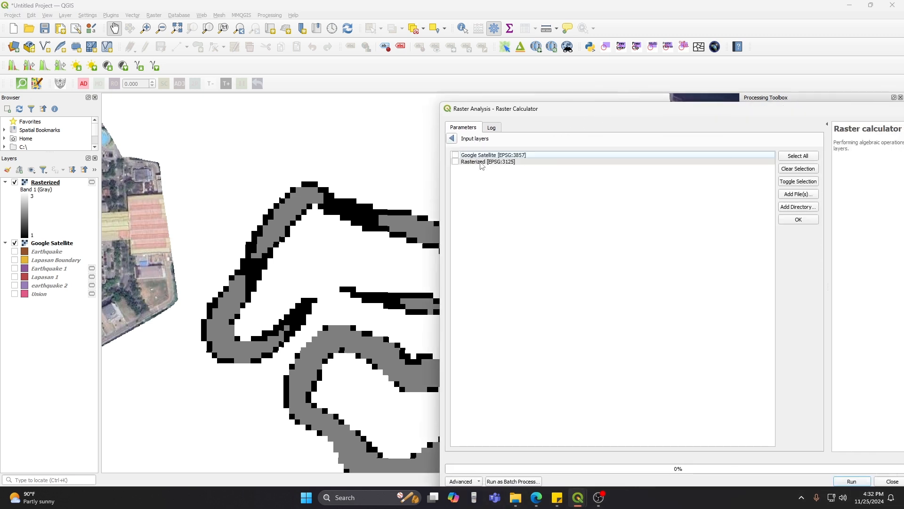
pyautogui.click(454, 139)
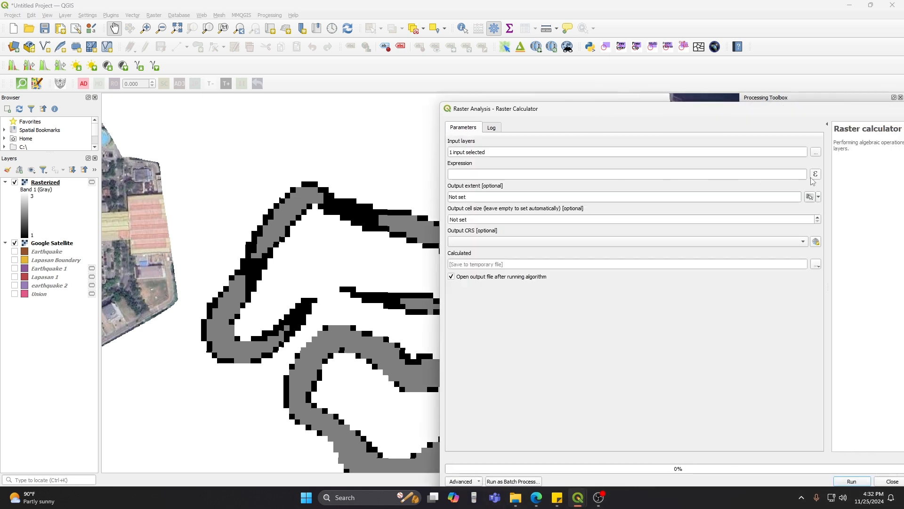
# Build the calculator expression "Rasterized@1" <= 2 and run the calculation to a temporary output.
pyautogui.click(816, 174)
pyautogui.doubleClick(455, 130)
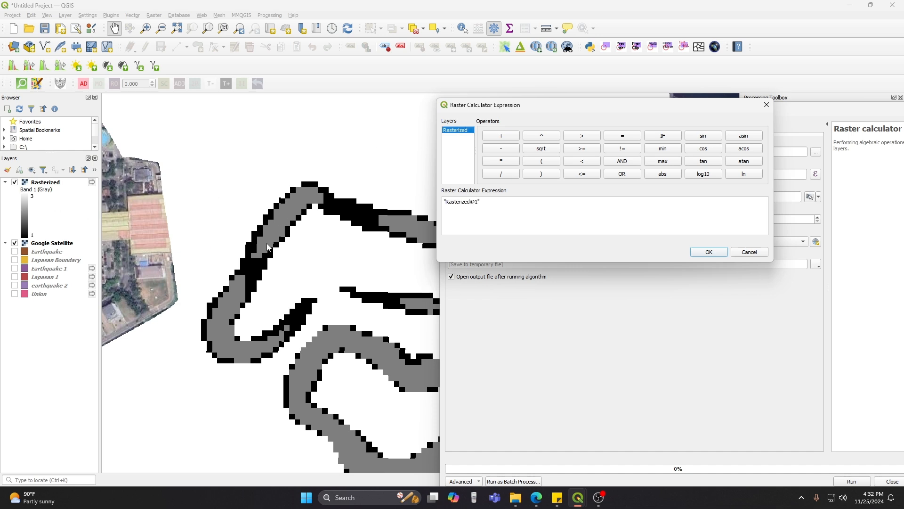
pyautogui.click(500, 202)
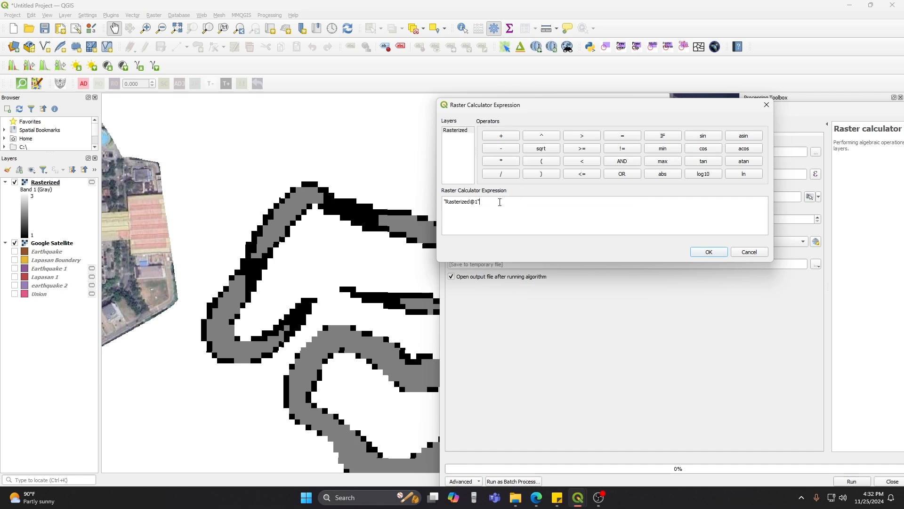
pyautogui.click(593, 177)
pyautogui.write('2')
pyautogui.click(708, 252)
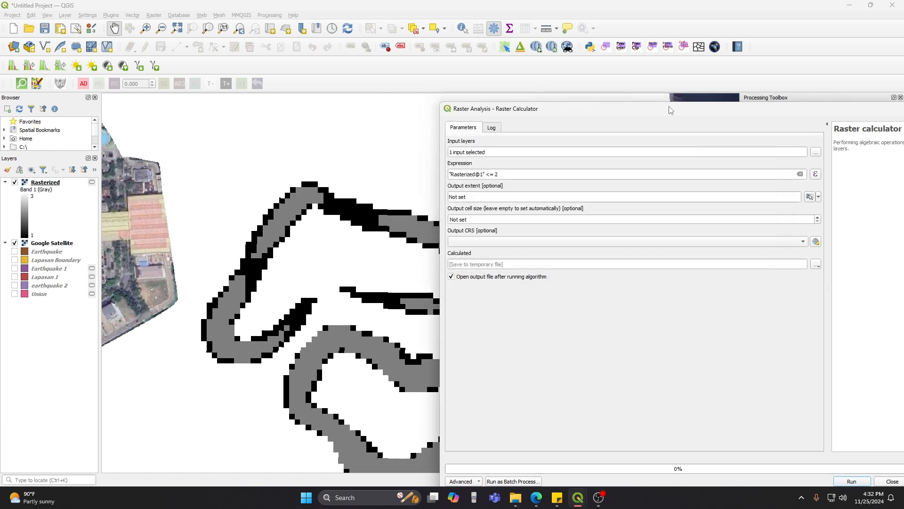
pyautogui.moveTo(668, 105); pyautogui.dragTo(547, 42)
pyautogui.click(735, 406)
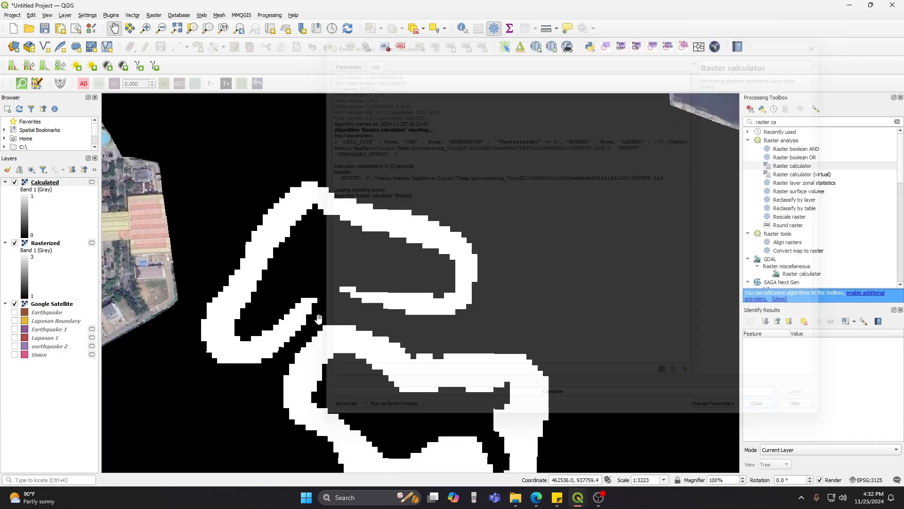
# Examine the calculated raster's cells around the ring-shaped hazard areas and along the coastline.
pyautogui.scroll(-3, 142, 300)
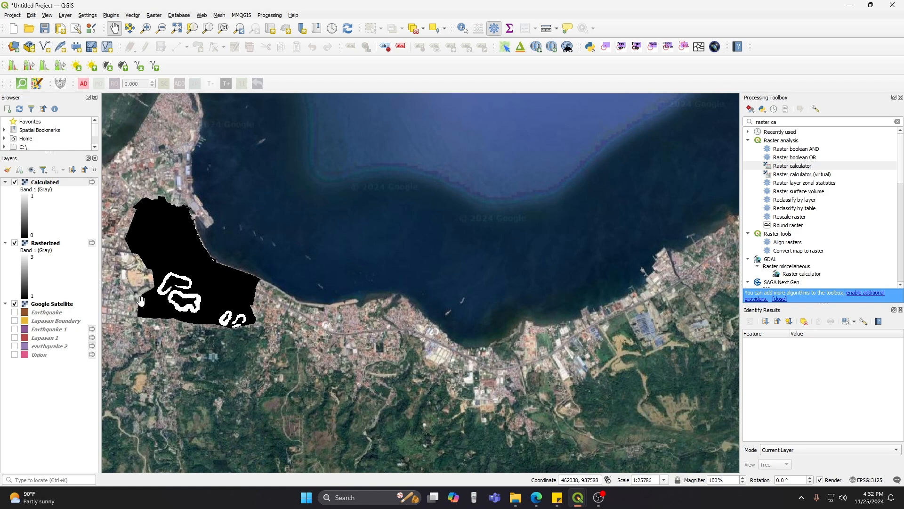
pyautogui.scroll(2, 141, 300)
pyautogui.moveTo(249, 272); pyautogui.dragTo(382, 385)
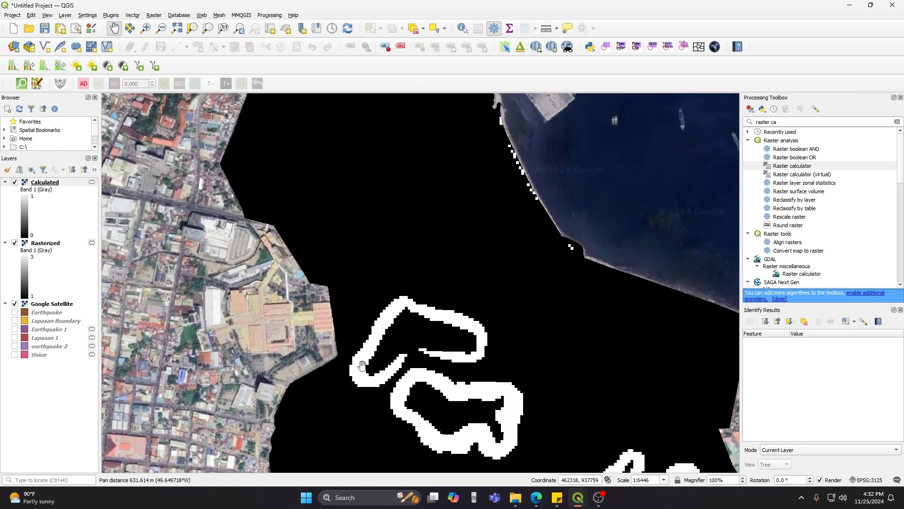
pyautogui.moveTo(427, 323); pyautogui.dragTo(406, 236)
pyautogui.moveTo(330, 134); pyautogui.dragTo(415, 256)
pyautogui.moveTo(457, 206); pyautogui.dragTo(401, 246)
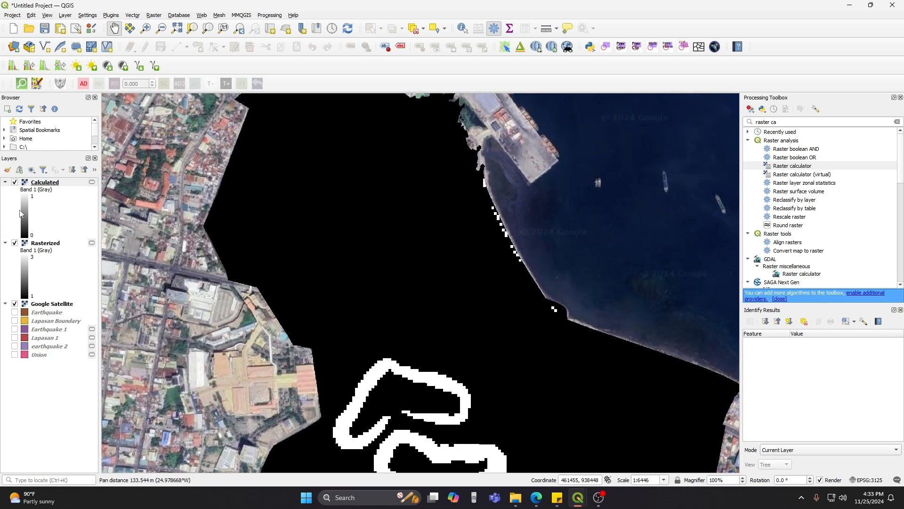
pyautogui.moveTo(349, 144); pyautogui.dragTo(402, 191)
pyautogui.moveTo(555, 422); pyautogui.dragTo(454, 218)
pyautogui.moveTo(489, 271); pyautogui.dragTo(426, 266)
pyautogui.moveTo(404, 159); pyautogui.dragTo(563, 247)
pyautogui.moveTo(464, 176); pyautogui.dragTo(458, 208)
# Remove the Calculated layer from the project.
pyautogui.rightClick(40, 182)
pyautogui.click(81, 272)
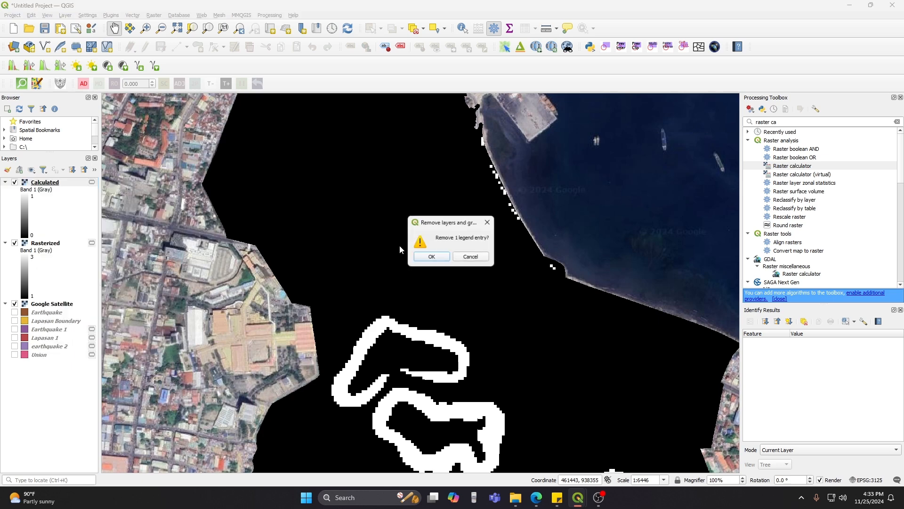
pyautogui.click(416, 258)
# Open the Raster Analysis Raster calculator again and select the Rasterized layer as its input layer.
pyautogui.moveTo(409, 212); pyautogui.dragTo(354, 180)
pyautogui.moveTo(364, 253); pyautogui.dragTo(333, 174)
pyautogui.moveTo(439, 241); pyautogui.dragTo(438, 230)
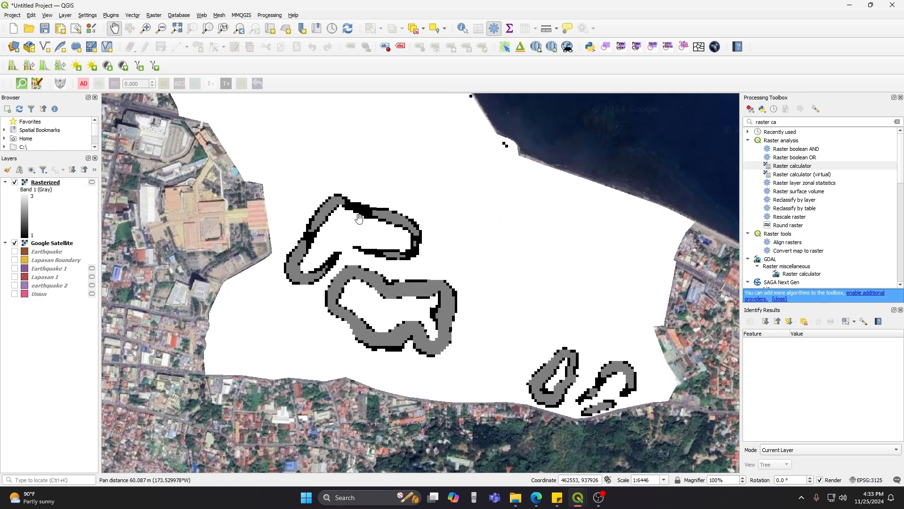
pyautogui.moveTo(559, 258); pyautogui.dragTo(574, 256)
pyautogui.click(791, 167)
pyautogui.doubleClick(791, 167)
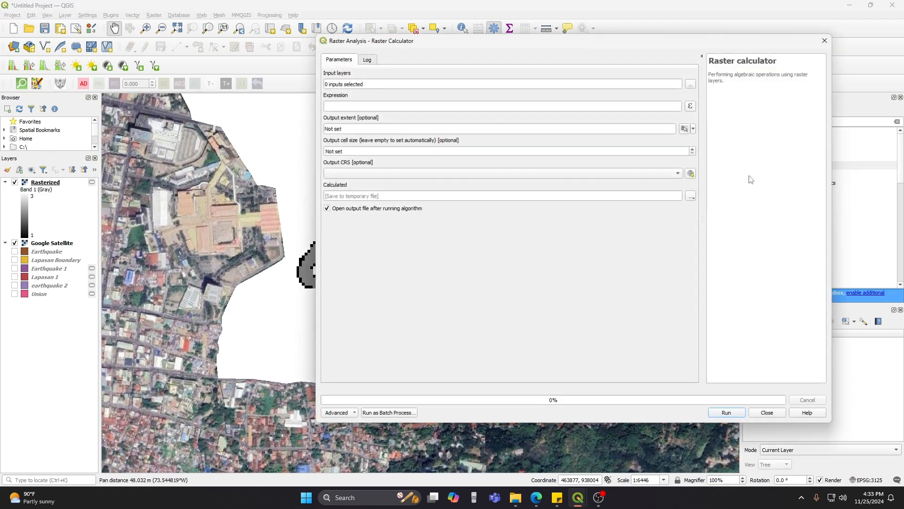
pyautogui.click(692, 86)
pyautogui.click(331, 93)
pyautogui.click(327, 70)
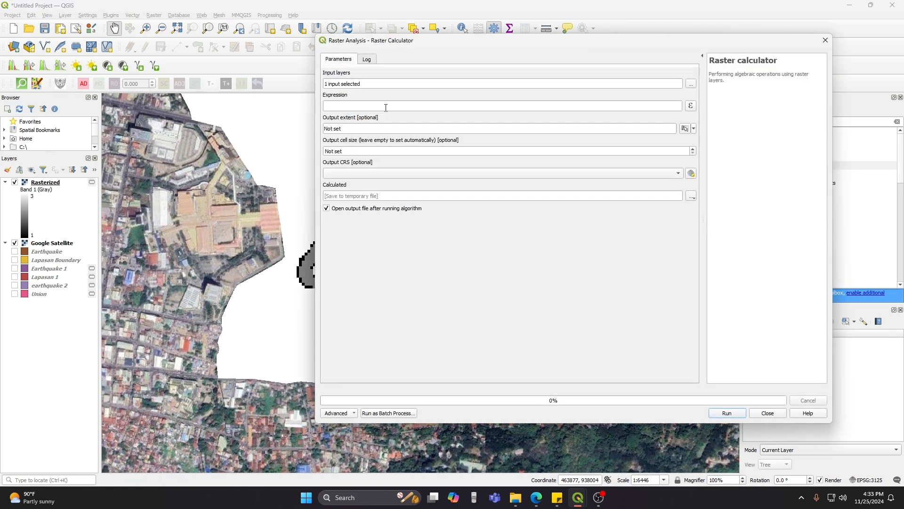
# Set the calculator expression to "Rasterized@1" = 3, run the calculation and close the dialog.
pyautogui.click(691, 105)
pyautogui.doubleClick(455, 130)
pyautogui.click(582, 149)
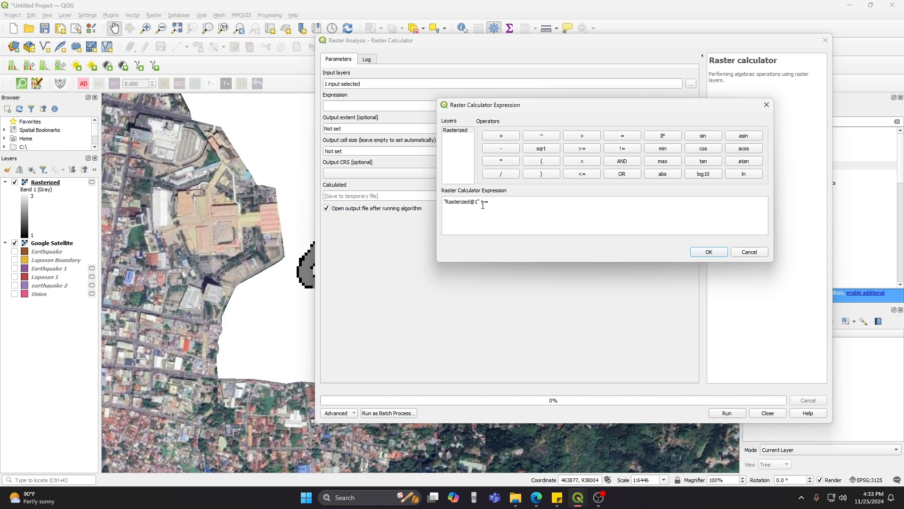
pyautogui.click(622, 137)
pyautogui.click(702, 254)
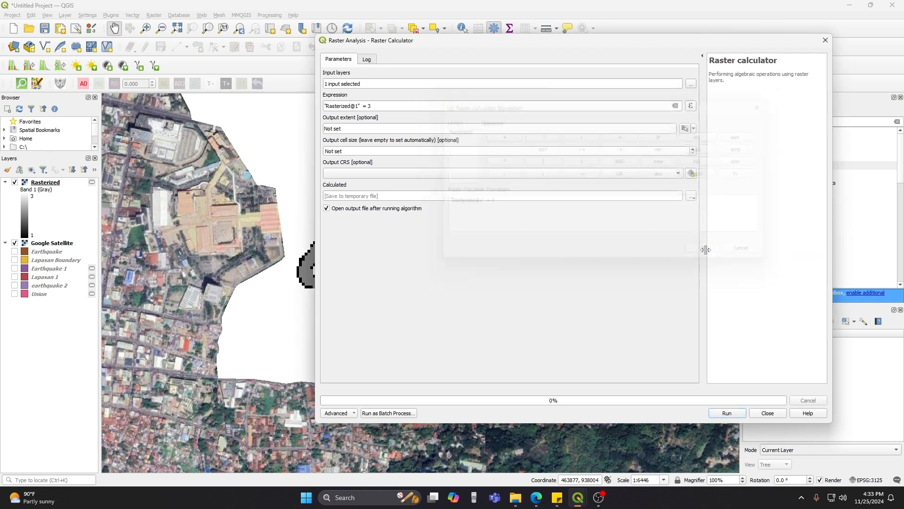
pyautogui.click(727, 414)
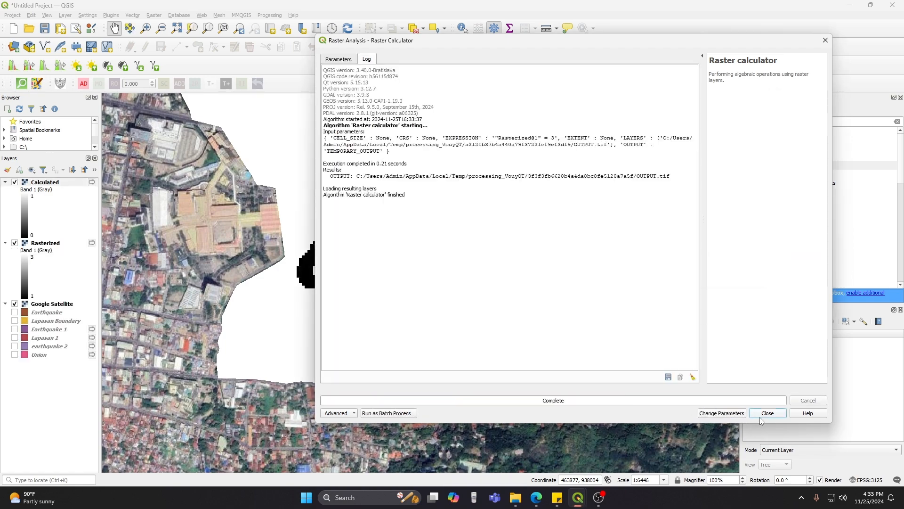
pyautogui.click(761, 417)
# Hide the Rasterized layer and examine the calculated raster around the ring-shaped areas and the coastline.
pyautogui.click(14, 243)
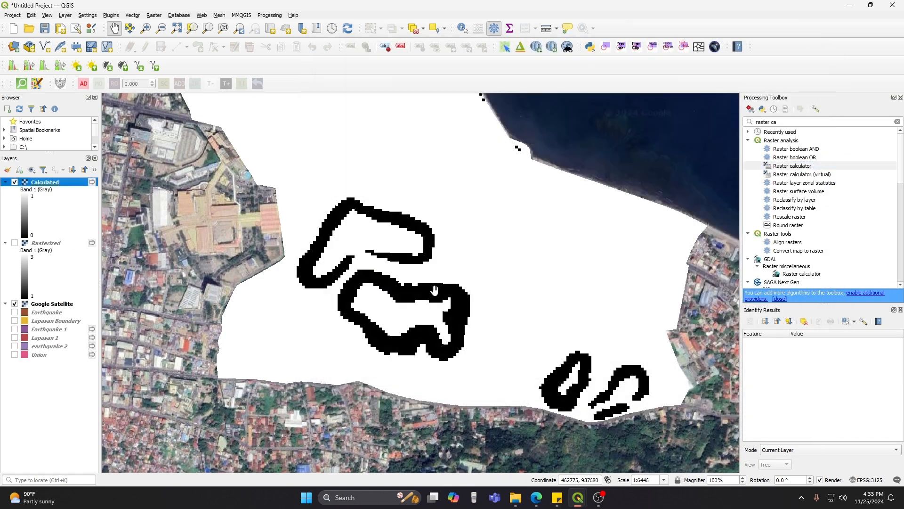
pyautogui.scroll(-2, 433, 295)
pyautogui.scroll(1, 424, 285)
pyautogui.moveTo(479, 315); pyautogui.dragTo(458, 309)
pyautogui.scroll(2, 426, 314)
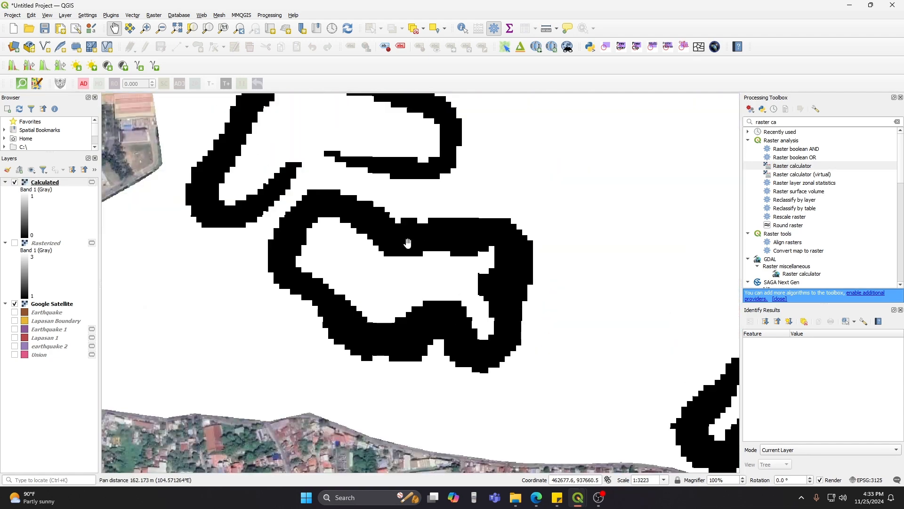
pyautogui.scroll(-1, 412, 242)
pyautogui.moveTo(507, 192); pyautogui.dragTo(470, 313)
pyautogui.moveTo(369, 190); pyautogui.dragTo(432, 278)
pyautogui.moveTo(393, 183); pyautogui.dragTo(312, 89)
pyautogui.moveTo(461, 361); pyautogui.dragTo(440, 242)
pyautogui.moveTo(404, 202); pyautogui.dragTo(429, 289)
pyautogui.scroll(-2, 417, 282)
pyautogui.scroll(1, 407, 271)
# Open the Calculated layer's symbology, change its render type to Singleband pseudocolor, and view the available color ramps.
pyautogui.rightClick(52, 187)
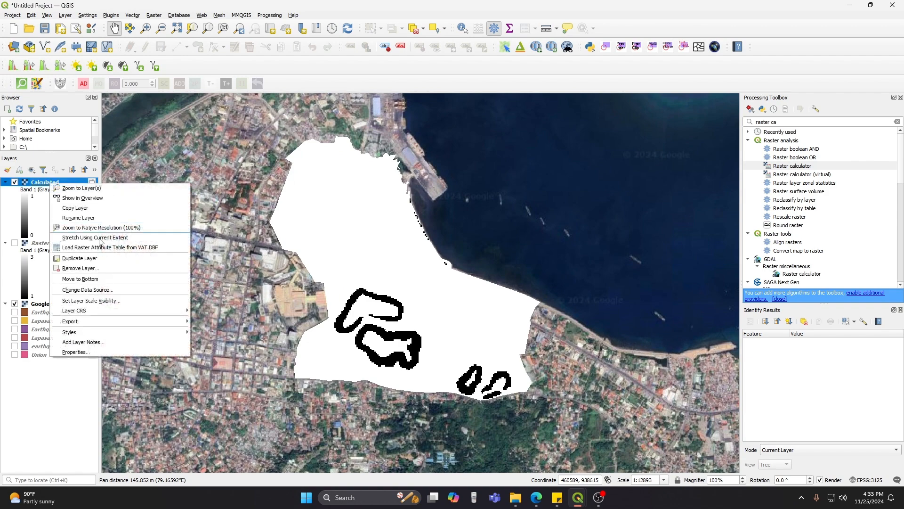
pyautogui.click(115, 354)
pyautogui.click(331, 93)
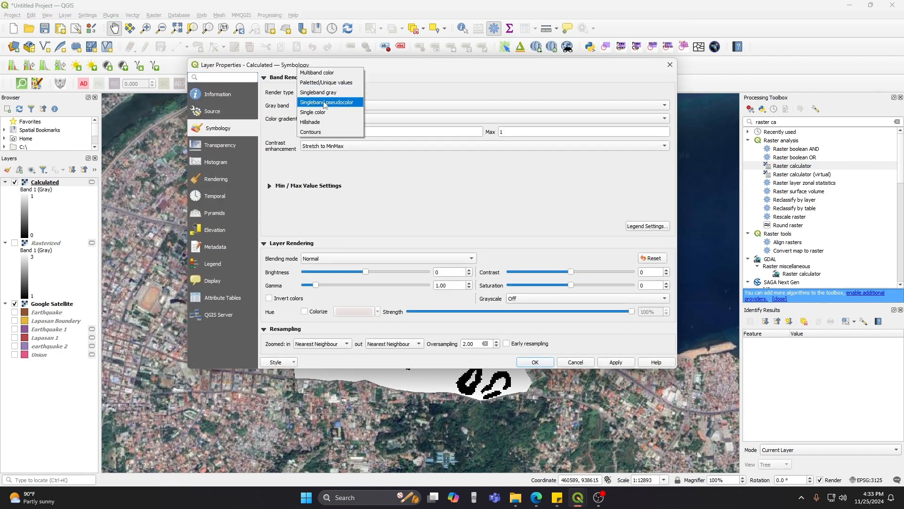
pyautogui.click(349, 100)
pyautogui.moveTo(422, 67); pyautogui.dragTo(482, 81)
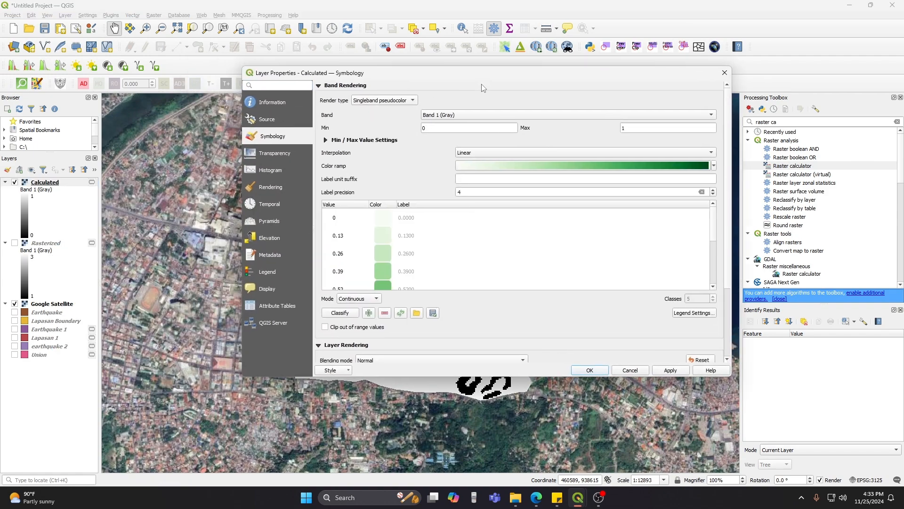
pyautogui.click(714, 167)
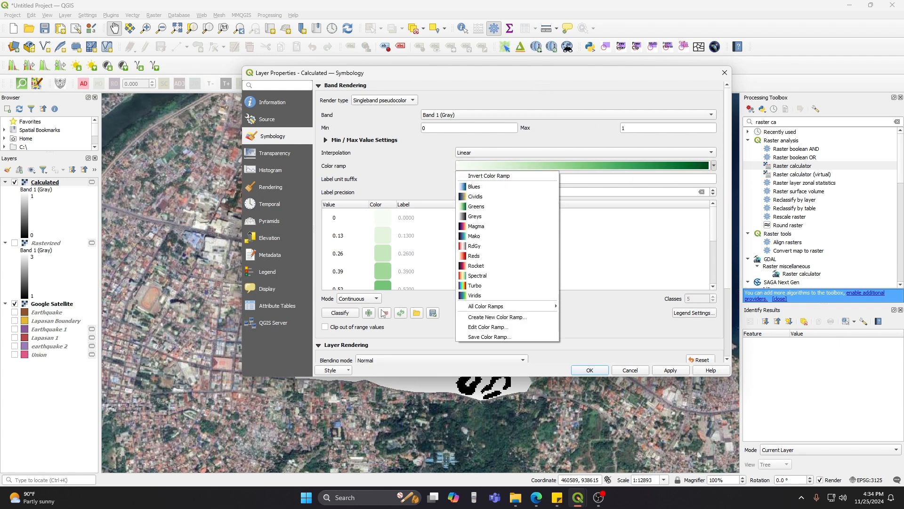
# Classify the Calculated layer in Equal Interval mode with 2 classes and review the legend settings.
pyautogui.click(358, 302)
pyautogui.click(358, 298)
pyautogui.click(357, 309)
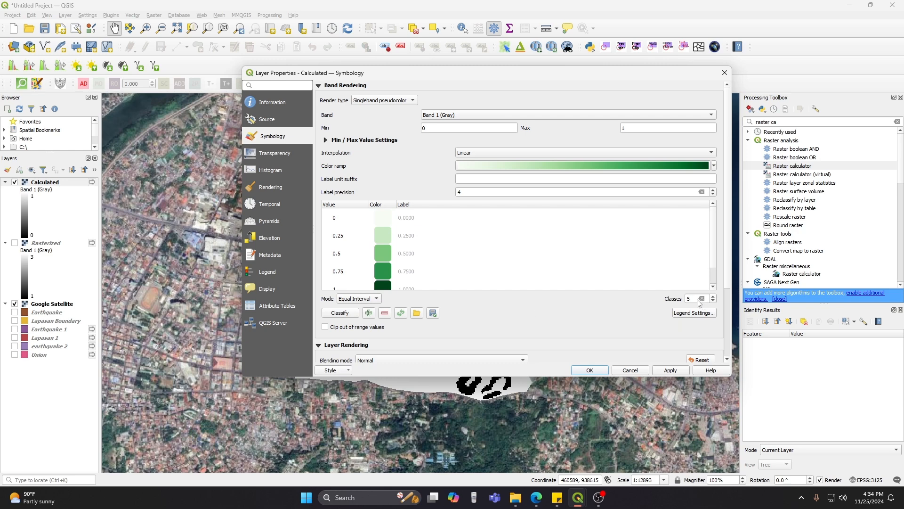
pyautogui.write('2')
pyautogui.click(693, 314)
pyautogui.click(452, 309)
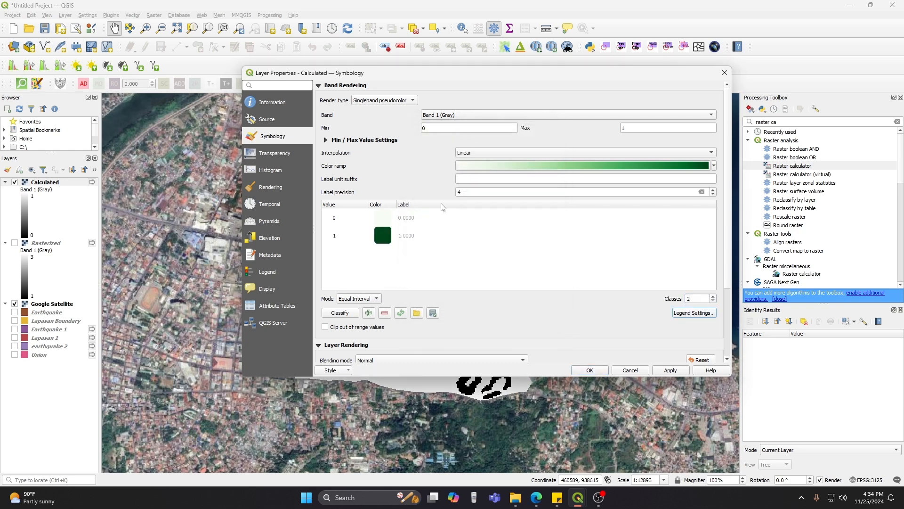
pyautogui.click(693, 312)
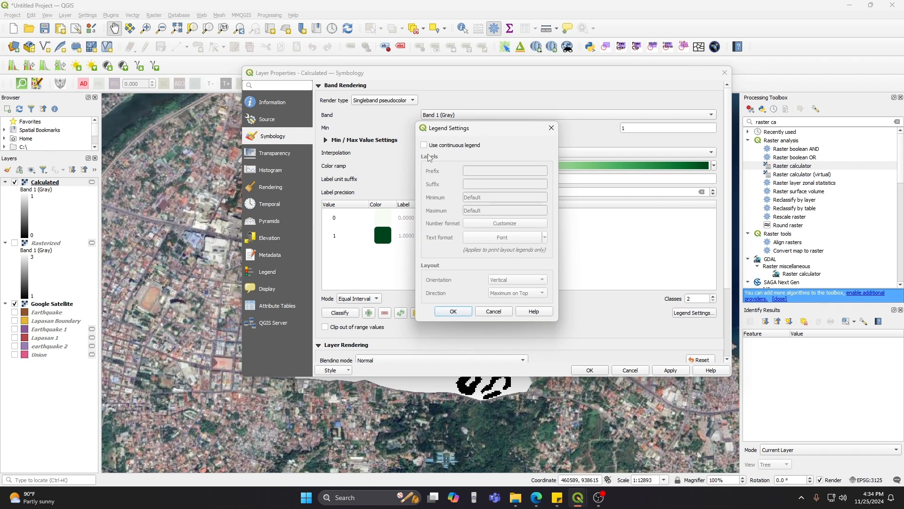
pyautogui.click(455, 312)
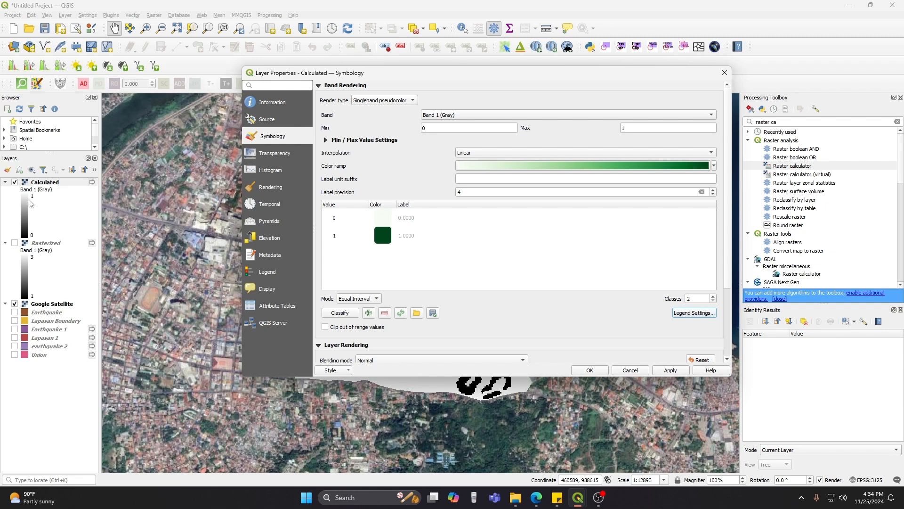
# Label value 0 of the Calculated layer as "Non suitable" and value 1 as "suitable".
pyautogui.click(421, 218)
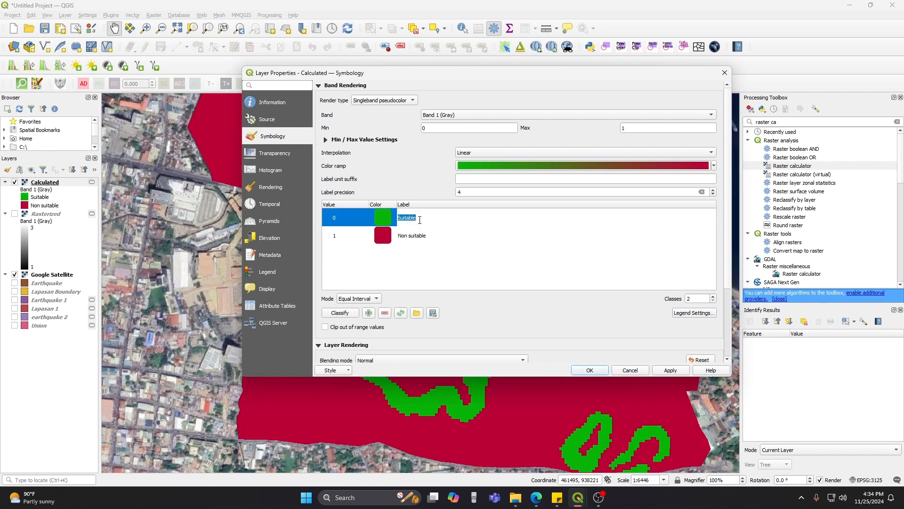
pyautogui.write('NBo')
pyautogui.doubleClick(404, 236)
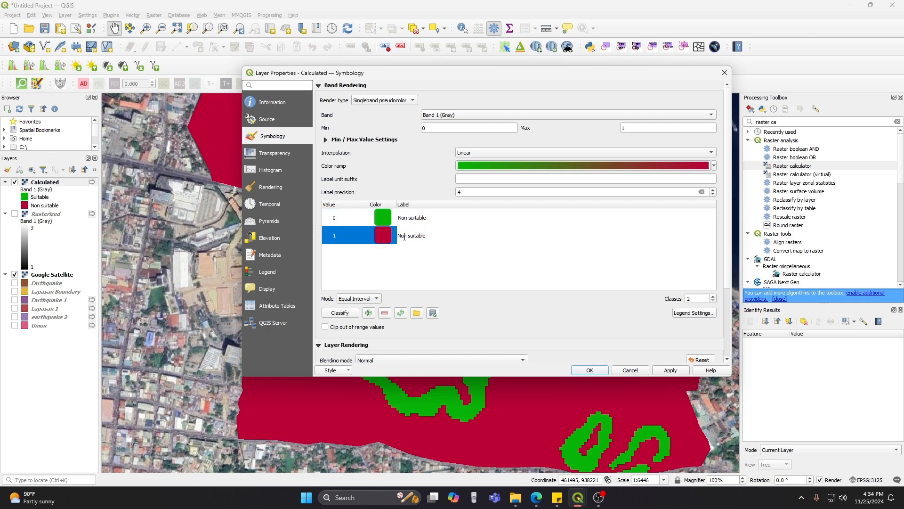
pyautogui.press('BackSpace')
# Change the color of the class with value 1 to the recent green #08b508.
pyautogui.click(380, 215)
pyautogui.rightClick(380, 215)
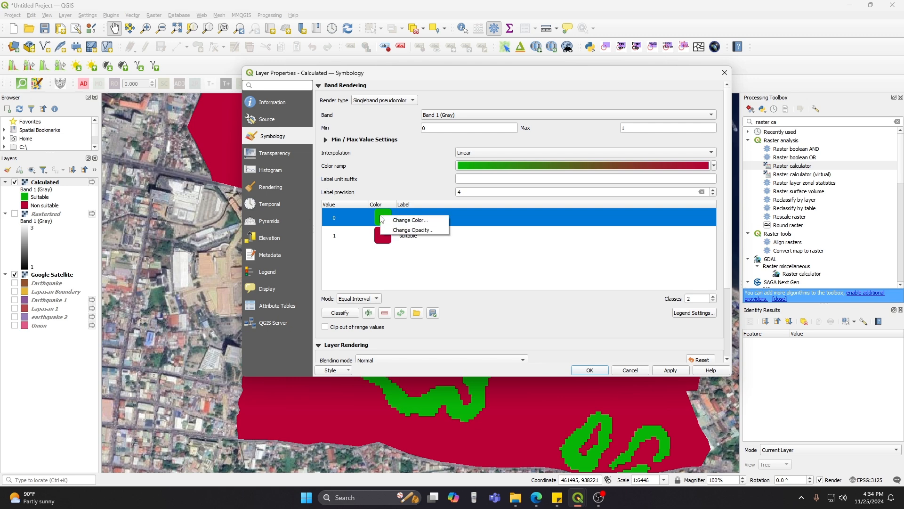
pyautogui.click(379, 240)
pyautogui.rightClick(380, 240)
pyautogui.click(398, 242)
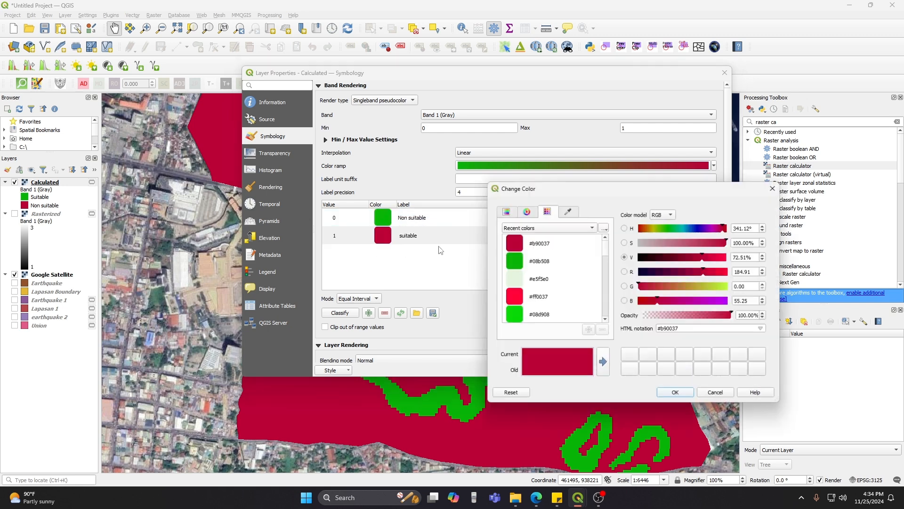
pyautogui.click(531, 263)
pyautogui.click(676, 393)
# Change the color of the class with value 0 to the recent red #b90037 and apply the symbology.
pyautogui.click(380, 218)
pyautogui.rightClick(379, 219)
pyautogui.click(409, 224)
pyautogui.click(539, 243)
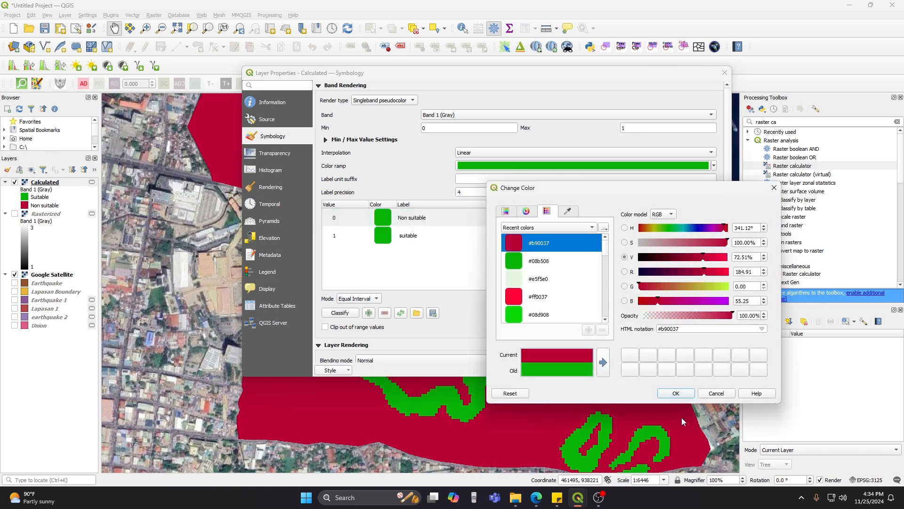
pyautogui.click(676, 392)
pyautogui.click(678, 370)
pyautogui.click(588, 370)
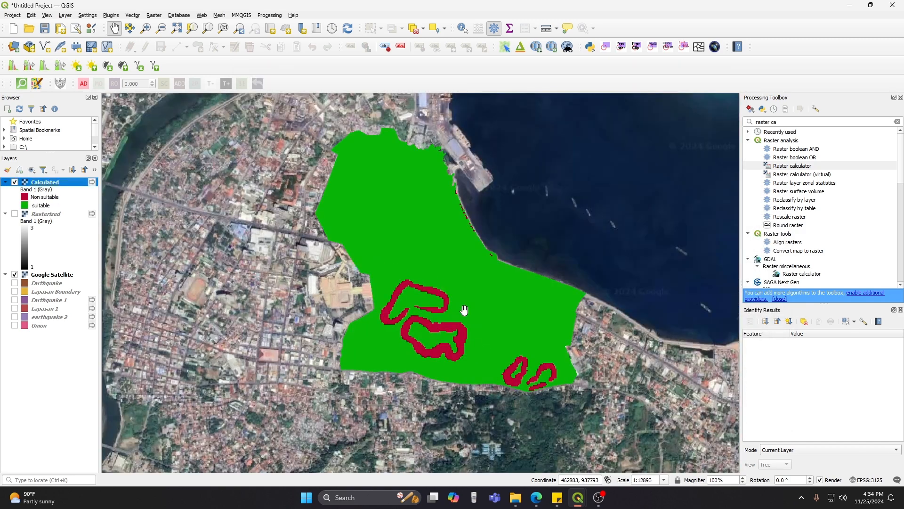
# Examine the green suitable and red non-suitable areas of the calculated layer across the Lapasan boundary.
pyautogui.scroll(-2, 463, 275)
pyautogui.scroll(2, 462, 263)
pyautogui.moveTo(424, 202); pyautogui.dragTo(409, 319)
pyautogui.scroll(2, 358, 258)
pyautogui.scroll(-2, 367, 262)
pyautogui.moveTo(356, 305); pyautogui.dragTo(511, 299)
pyautogui.scroll(-2, 541, 327)
pyautogui.scroll(1, 510, 299)
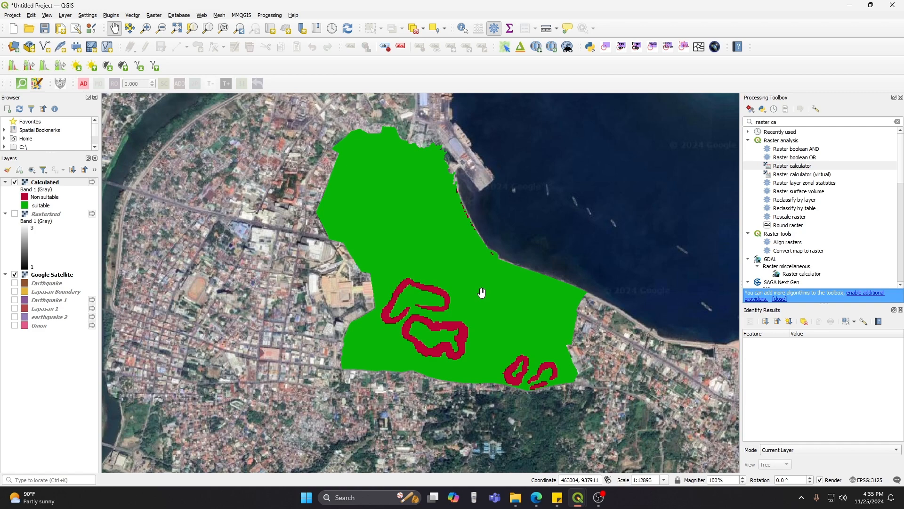
pyautogui.moveTo(513, 261); pyautogui.dragTo(510, 285)
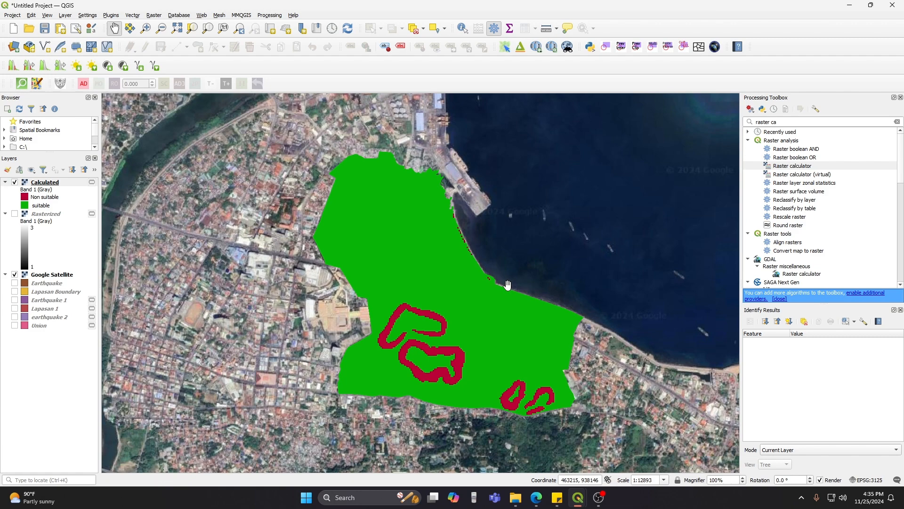
pyautogui.moveTo(508, 308); pyautogui.dragTo(482, 305)
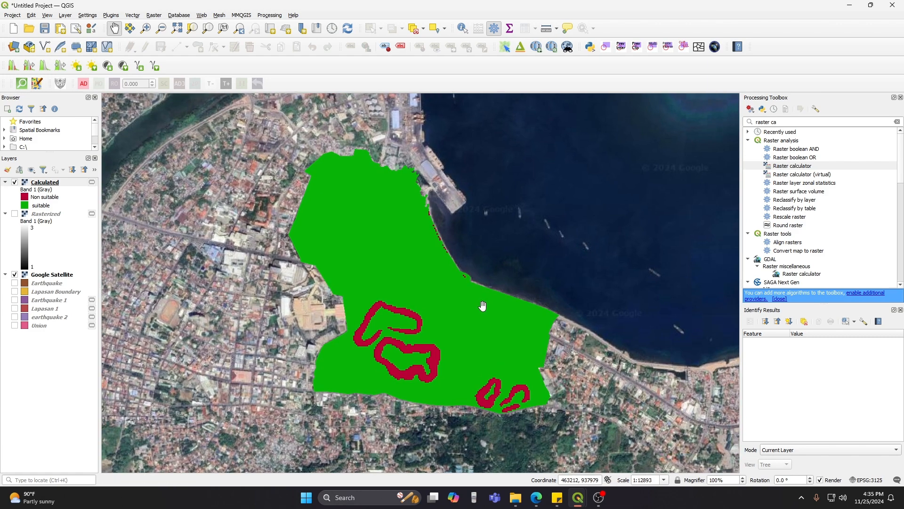
pyautogui.moveTo(516, 259); pyautogui.dragTo(520, 266)
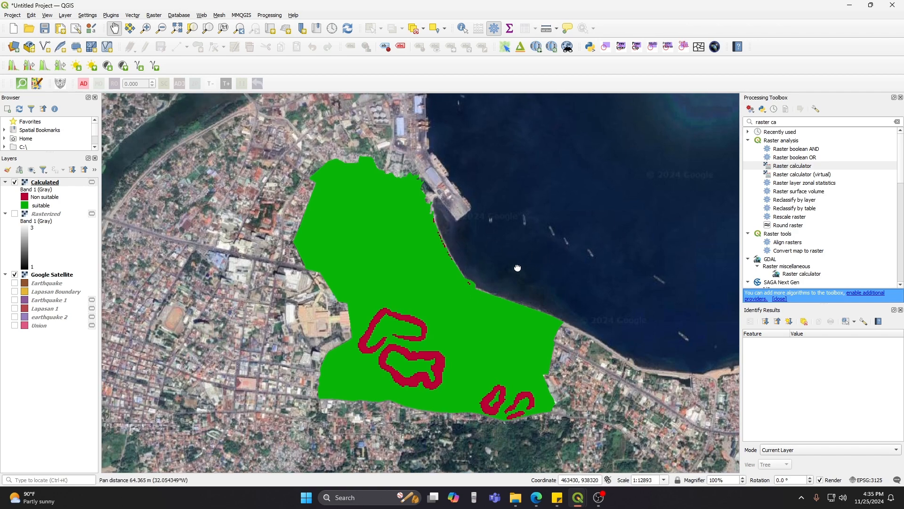
pyautogui.click(802, 497)
pyautogui.rightClick(826, 456)
pyautogui.click(817, 443)
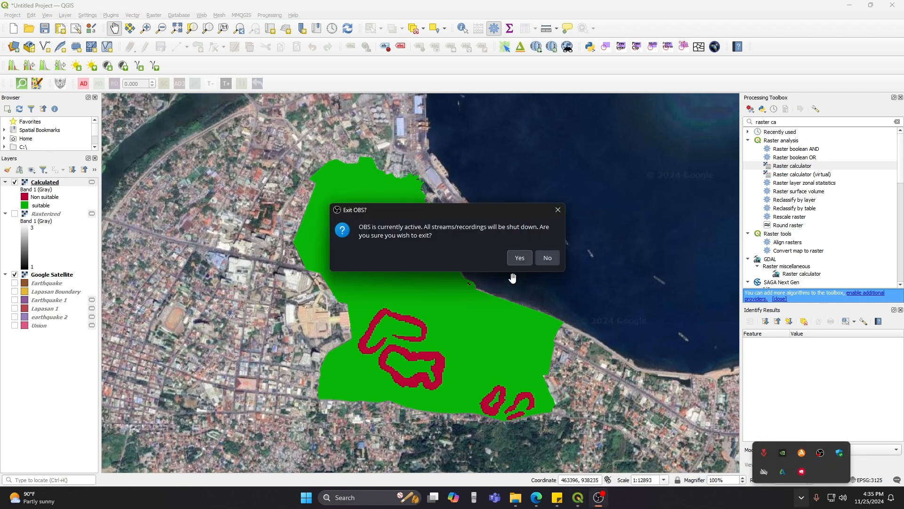